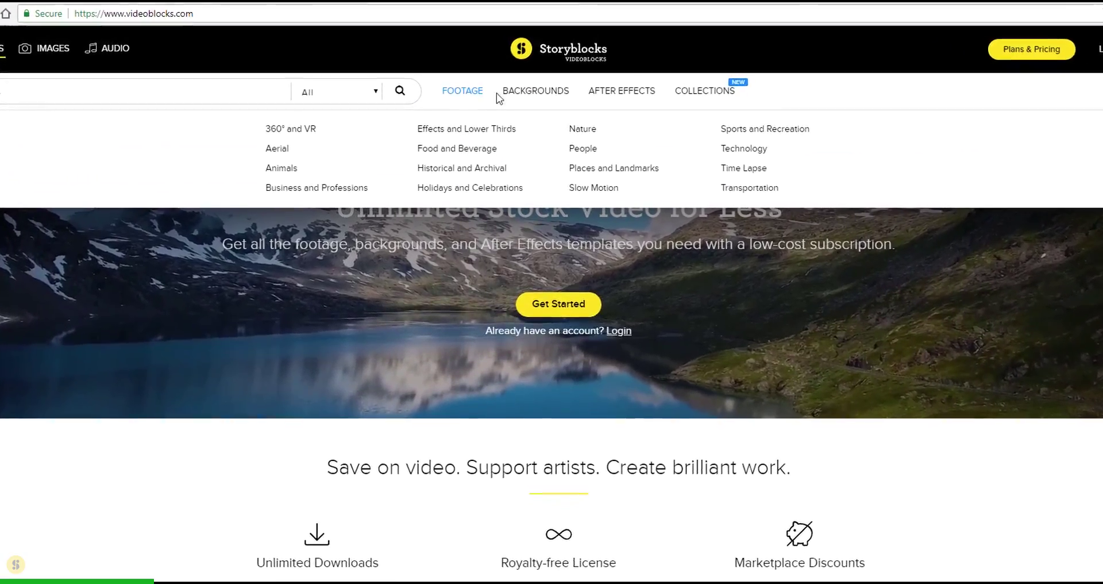
Go to Storyblocks' After Effects templates menu and open the Promo category.
mouse_move(518, 90)
mouse_move(632, 95)
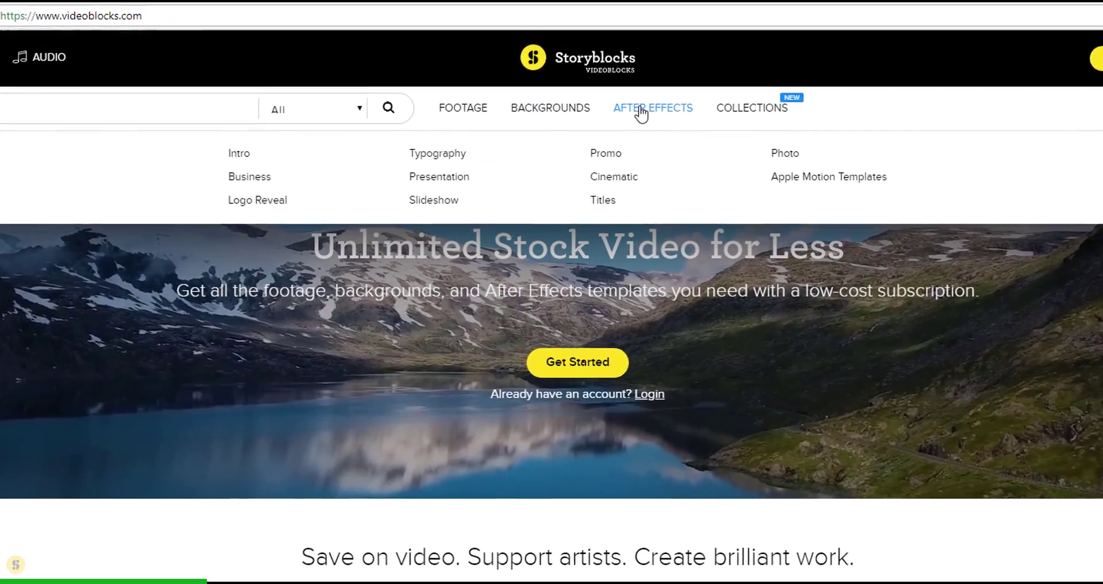
click(614, 162)
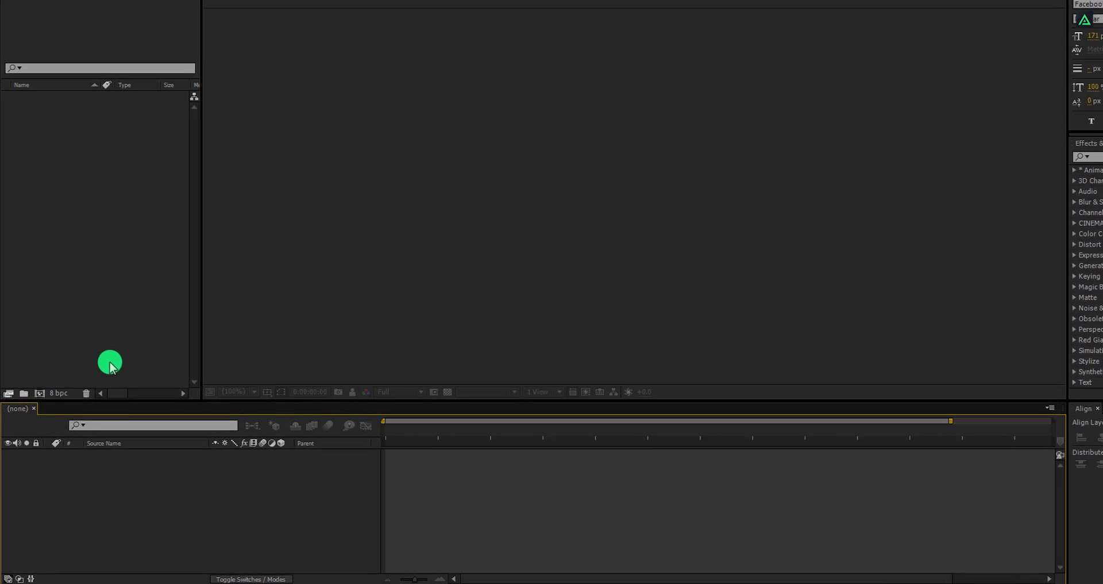
Create a composition named Beauty_Text at 1920×1080, 60 fps, lasting 0:00:05:00.
click(50, 349)
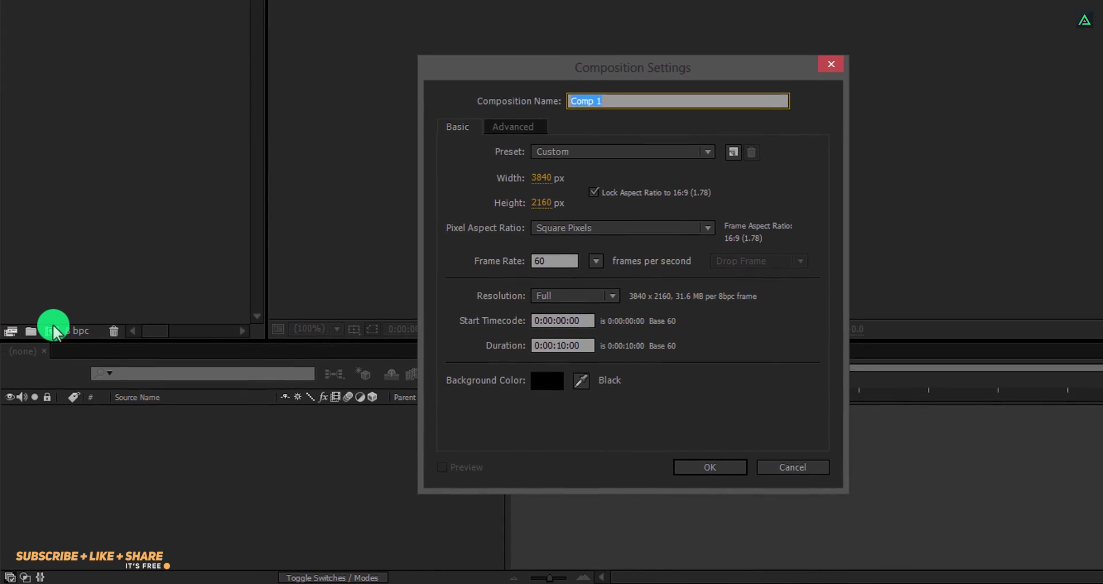
text(Beauty_Text)
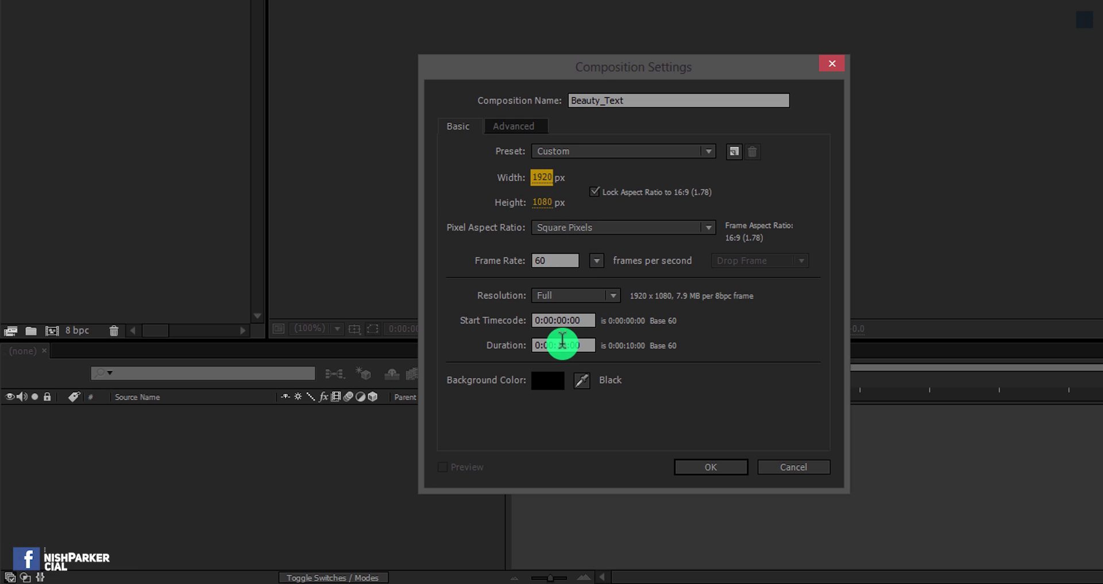
text(500)
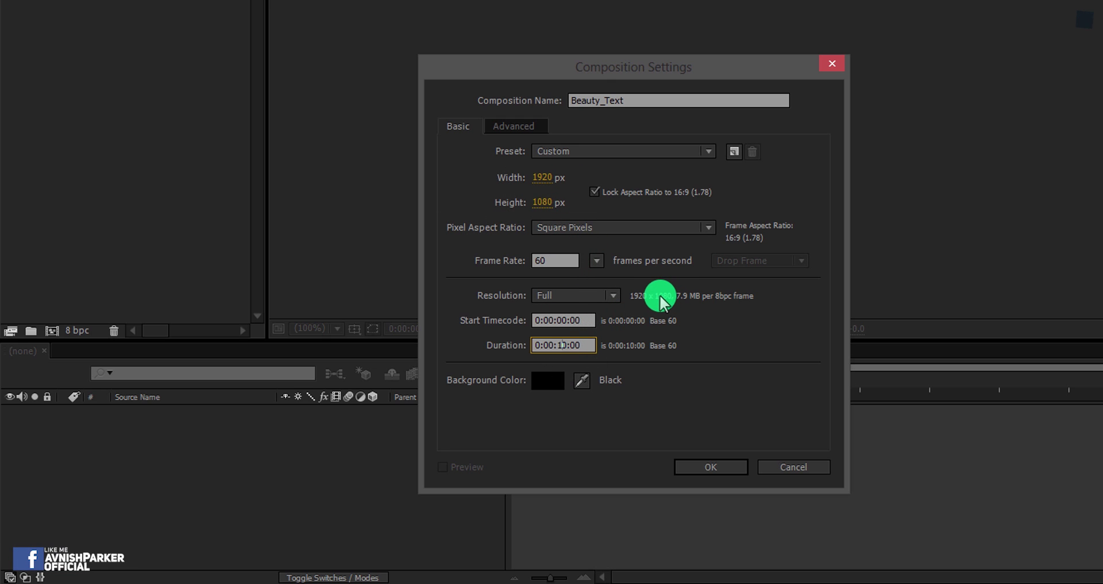
click(697, 470)
Add a new solid layer named Background to the composition.
right_click(241, 457)
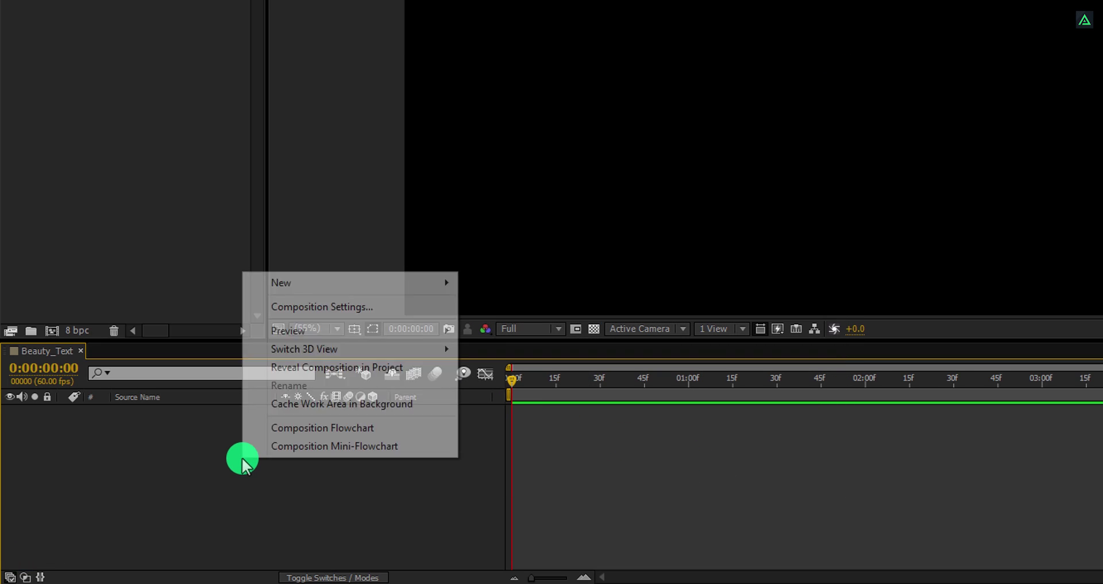
mouse_move(347, 281)
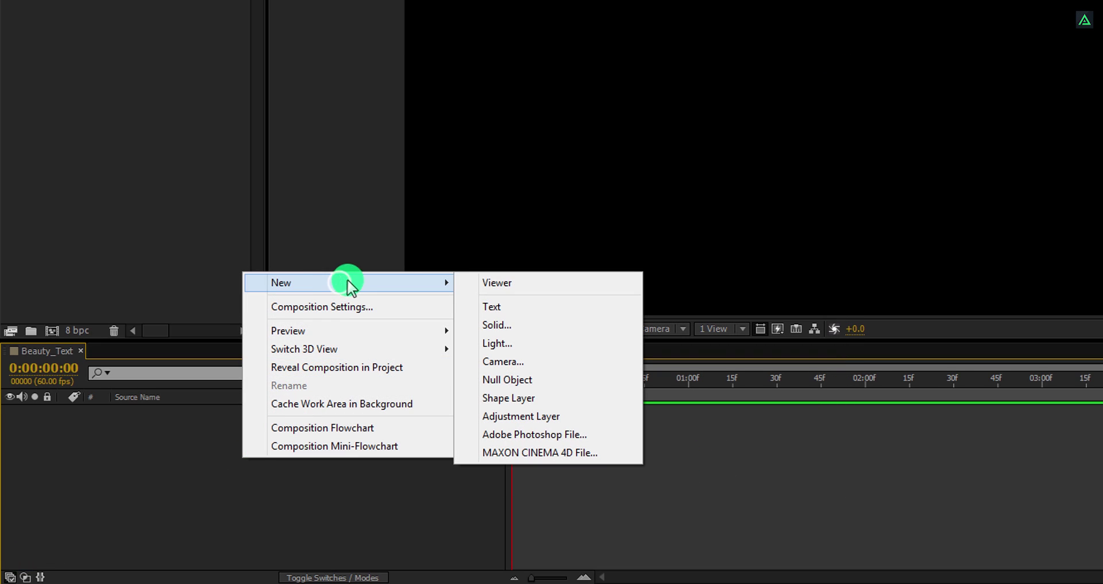
click(512, 322)
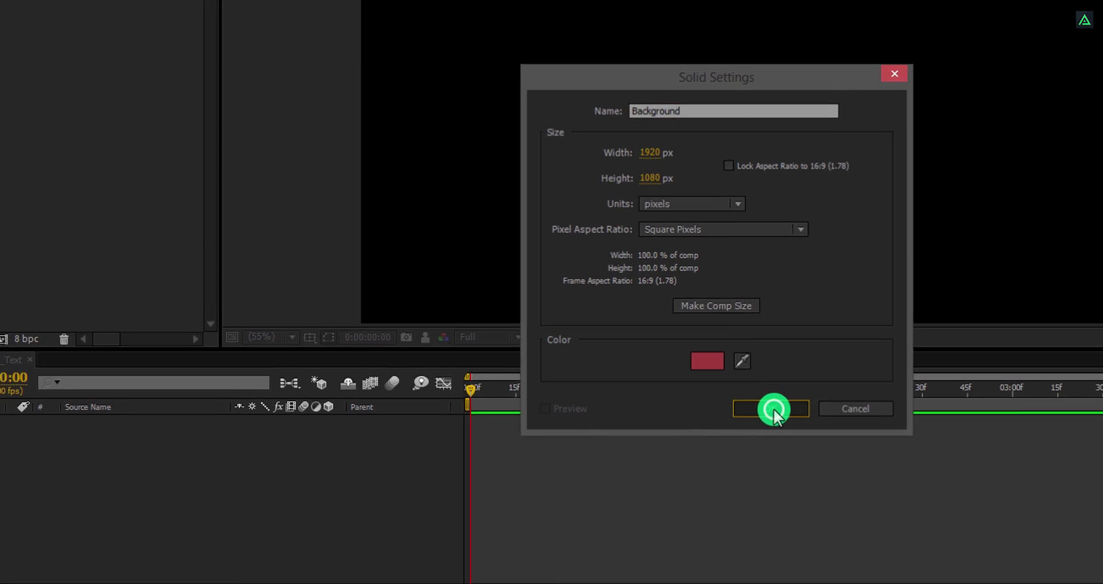
click(806, 398)
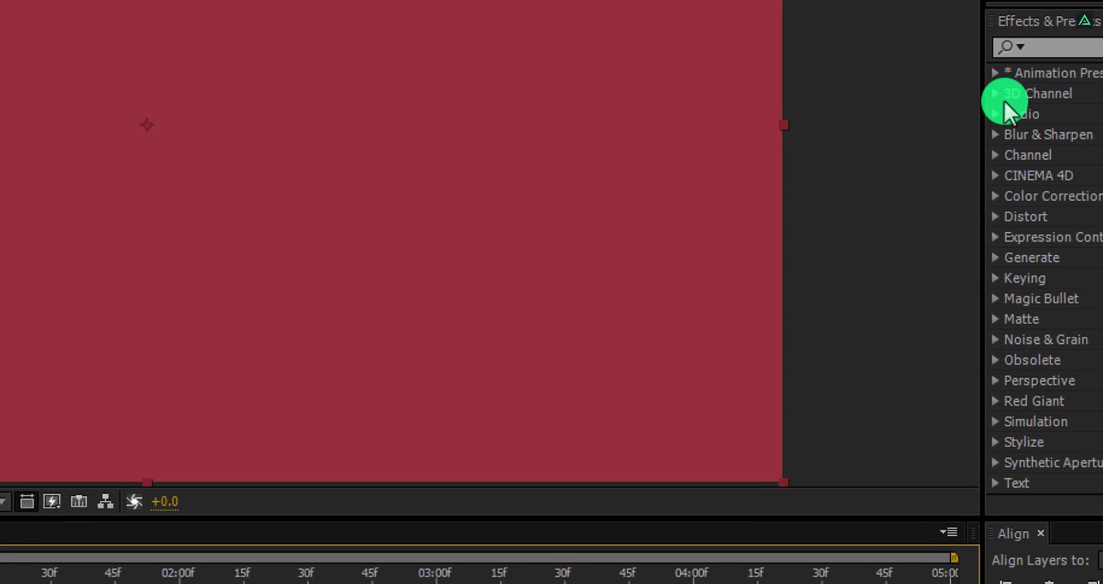
Apply the Gradient Ramp effect to the Background solid via an Effects & Presets 'ramp' search.
click(1010, 44)
text(ramp)
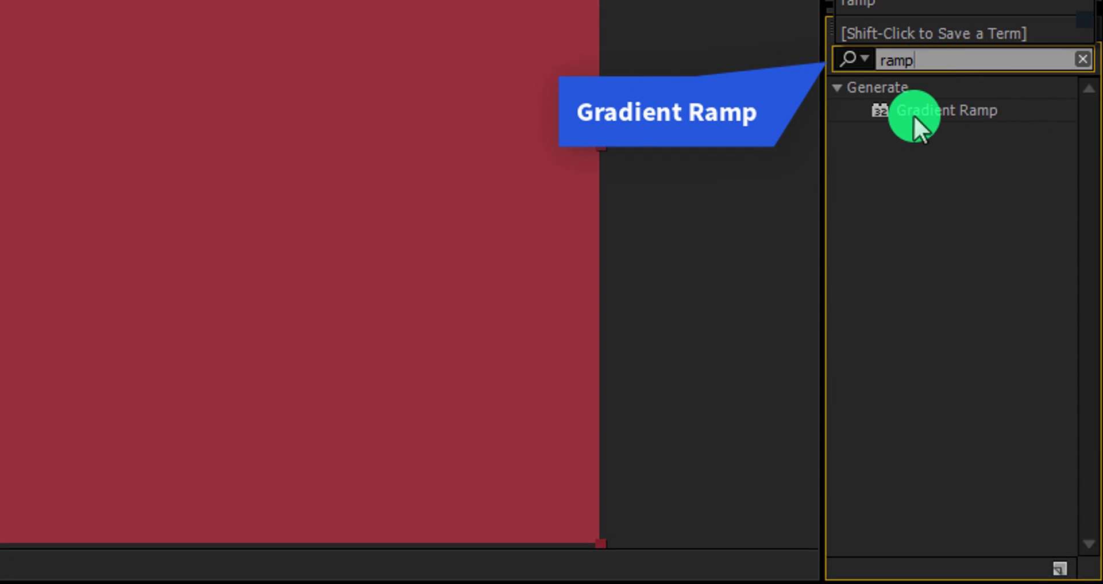
double_click(915, 118)
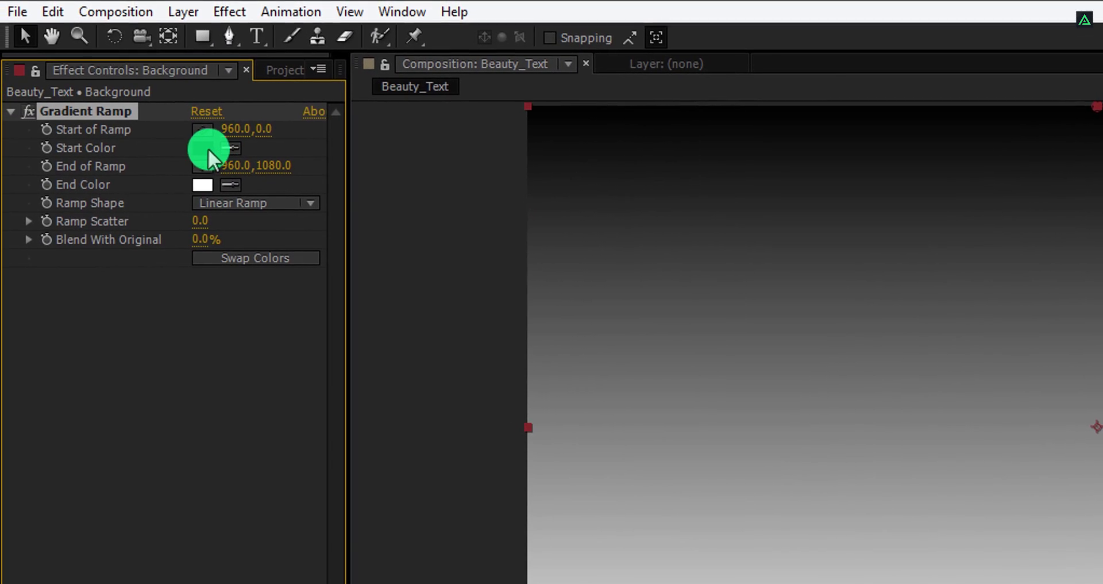
Set the ramp's start colour to pale lavender DFE1FF and its end colour to pale green.
click(206, 148)
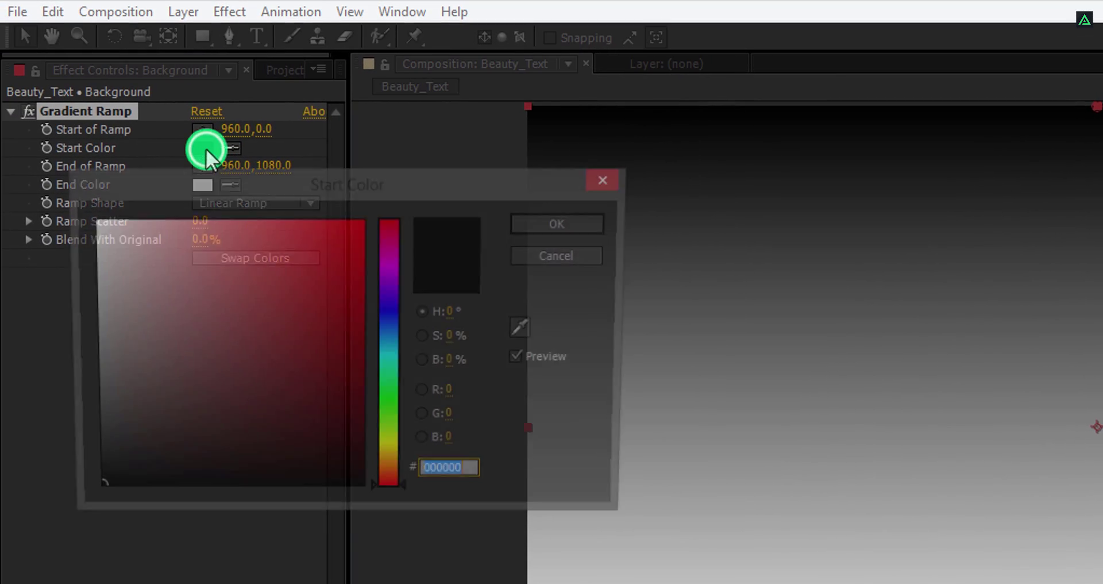
drag(197, 226, 125, 201)
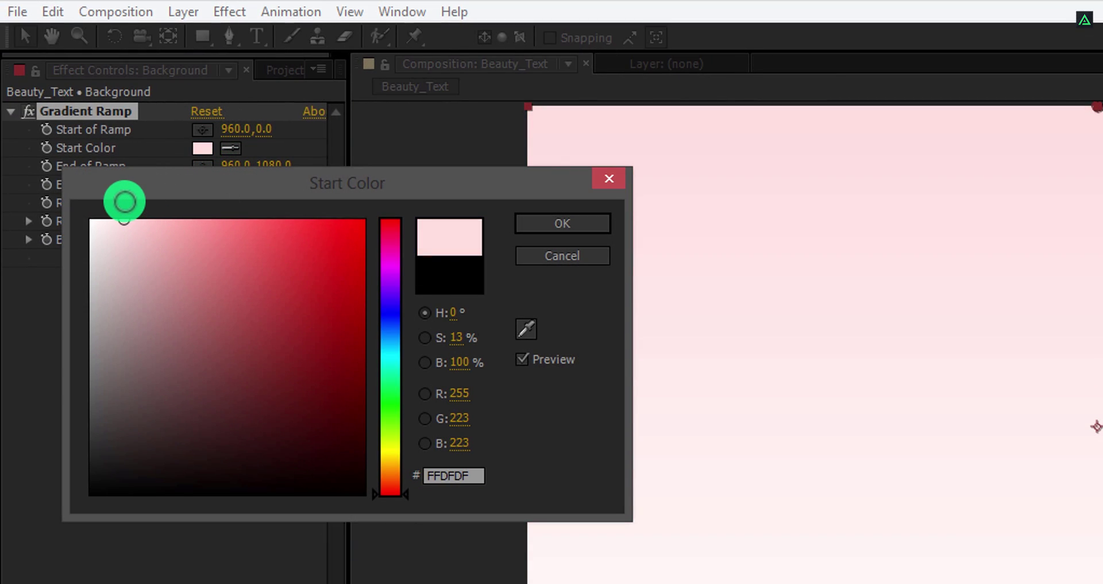
click(385, 312)
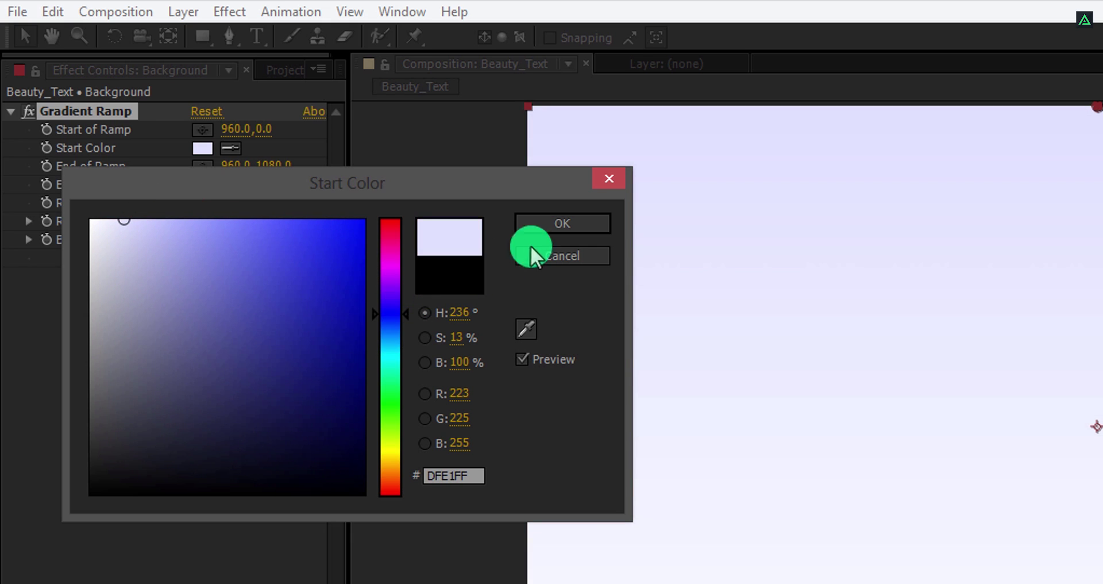
click(554, 226)
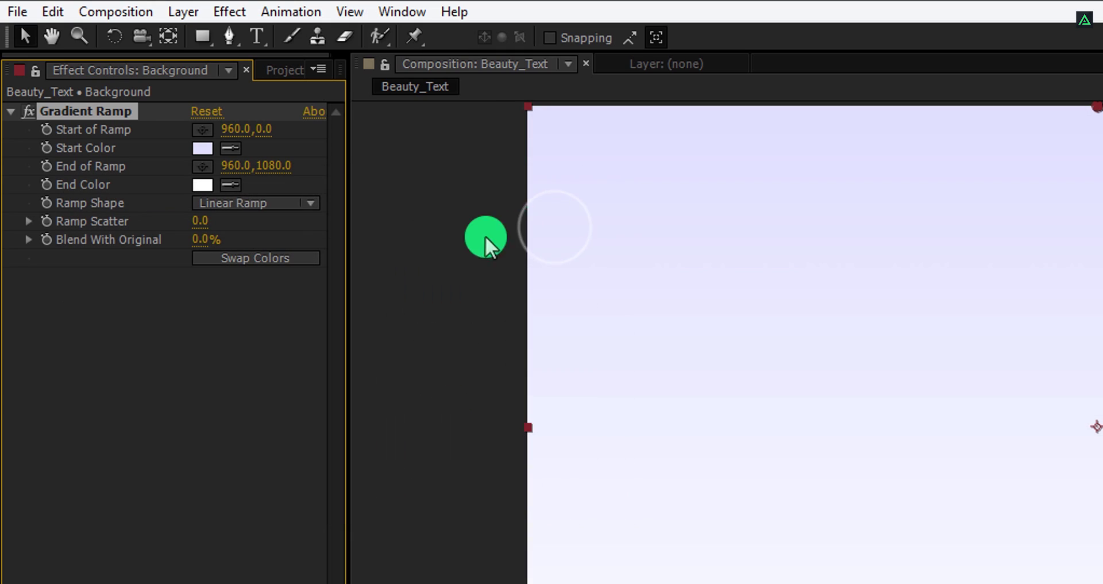
click(200, 185)
click(389, 397)
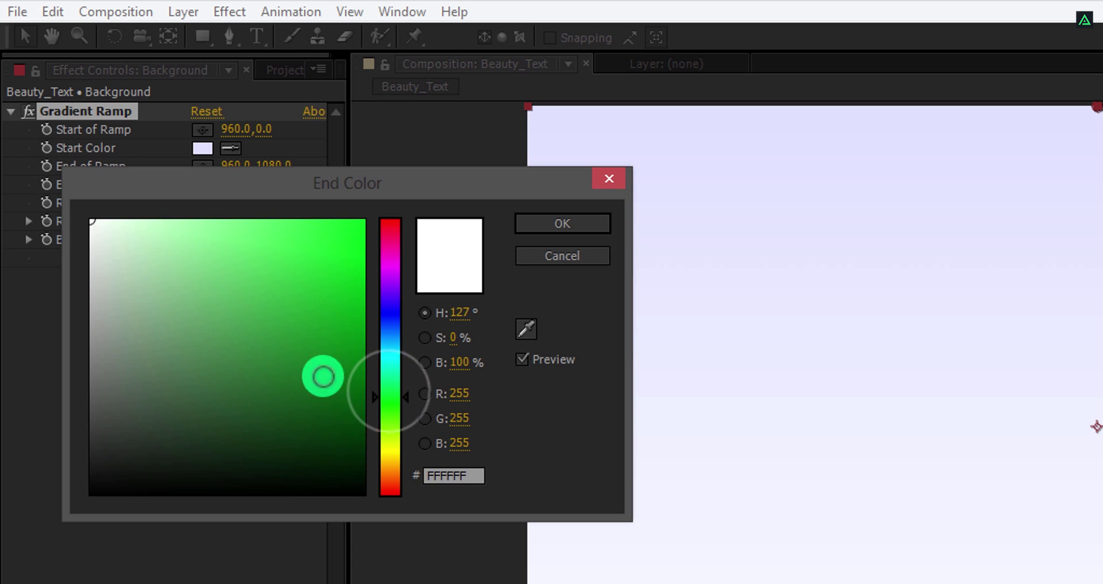
drag(185, 320, 116, 185)
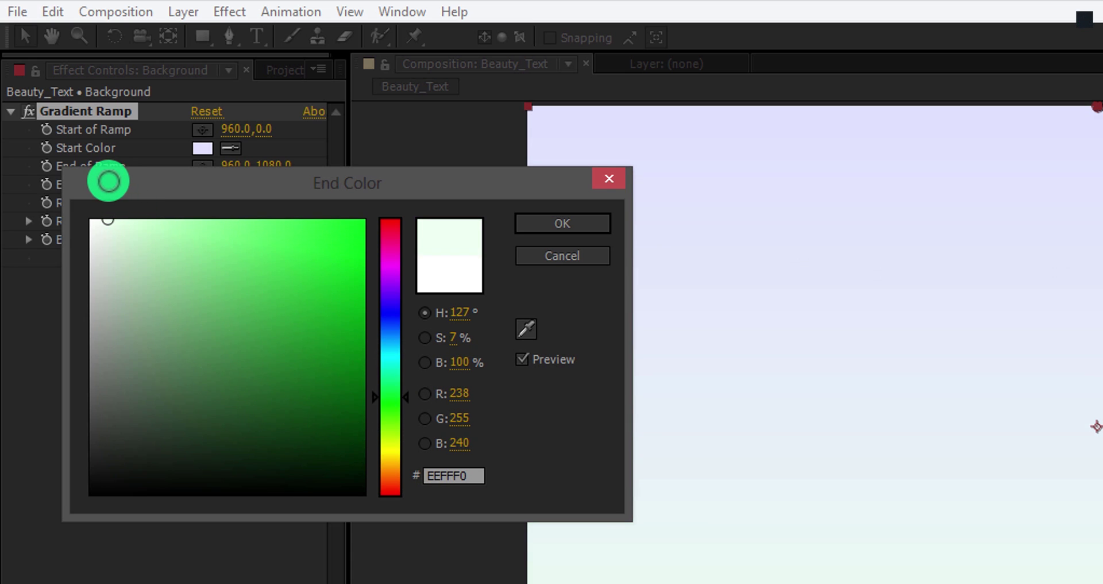
click(533, 225)
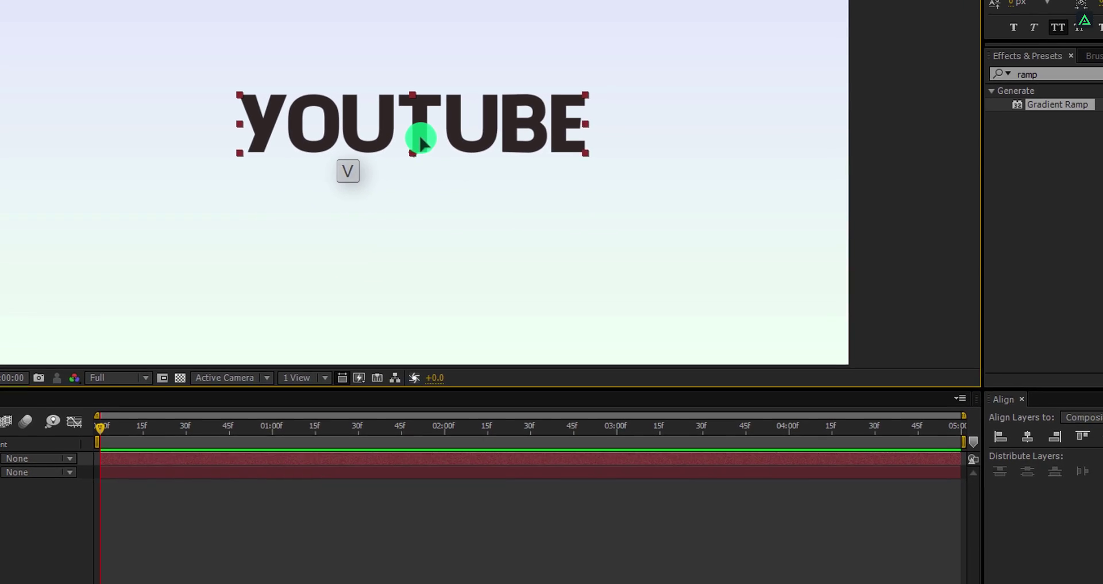
Centre the YOUTUBE text horizontally in the composition and set its paragraph to Center text.
click(1027, 436)
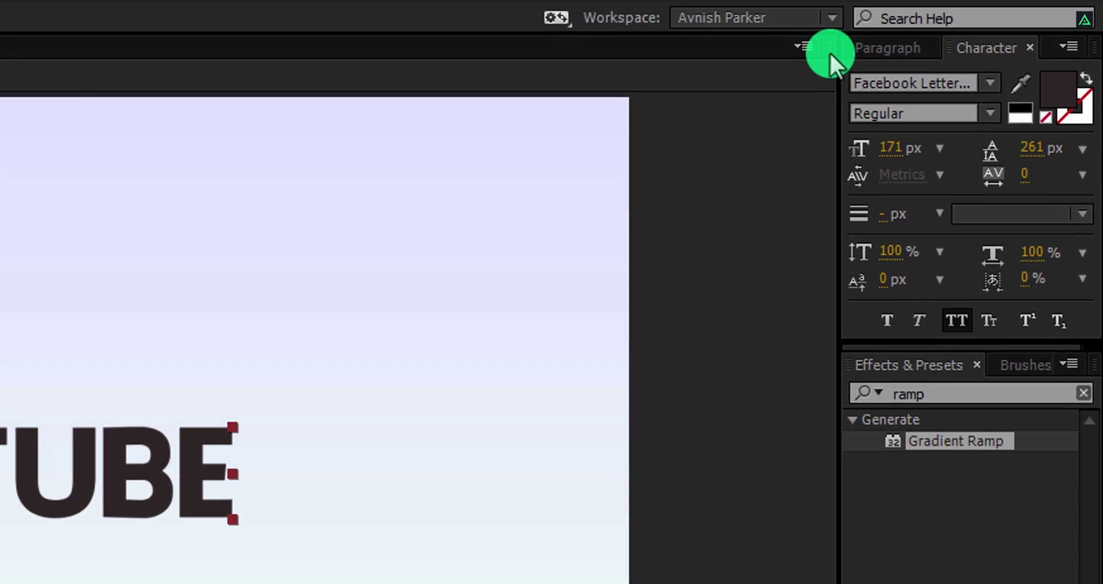
click(854, 50)
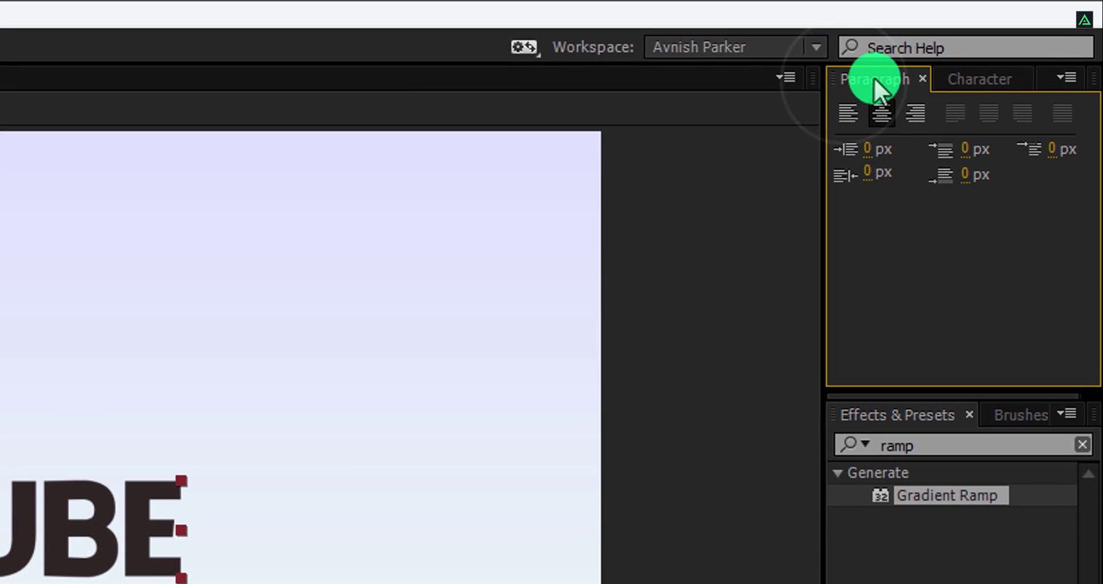
click(888, 75)
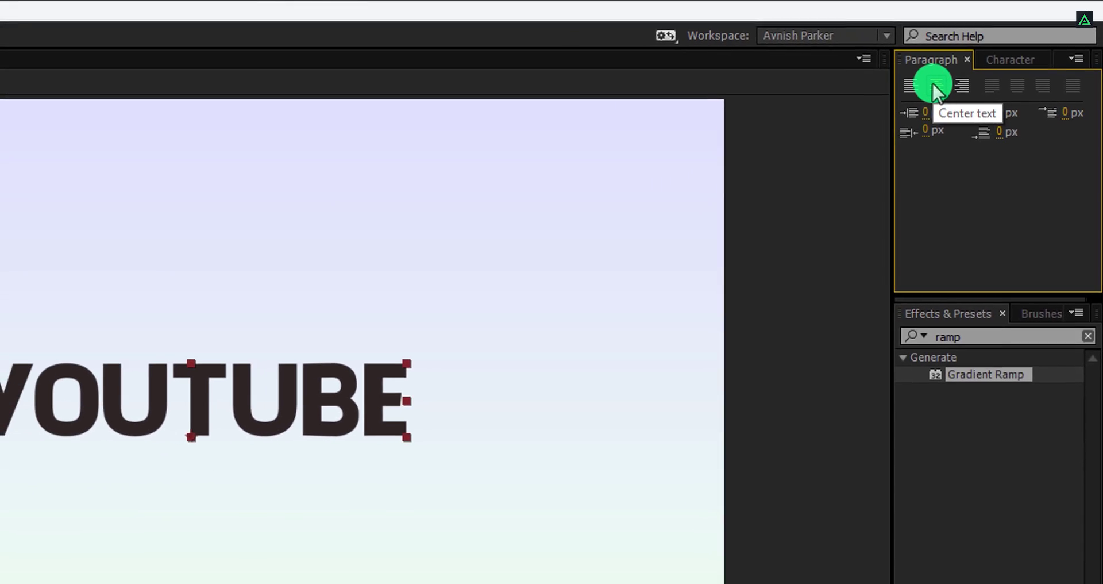
click(926, 86)
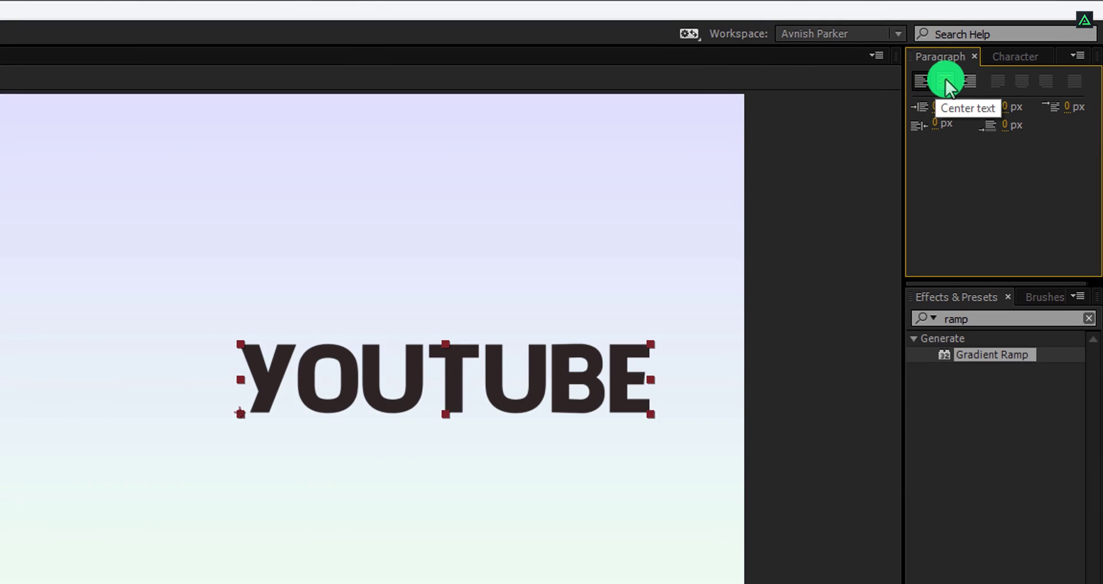
click(945, 82)
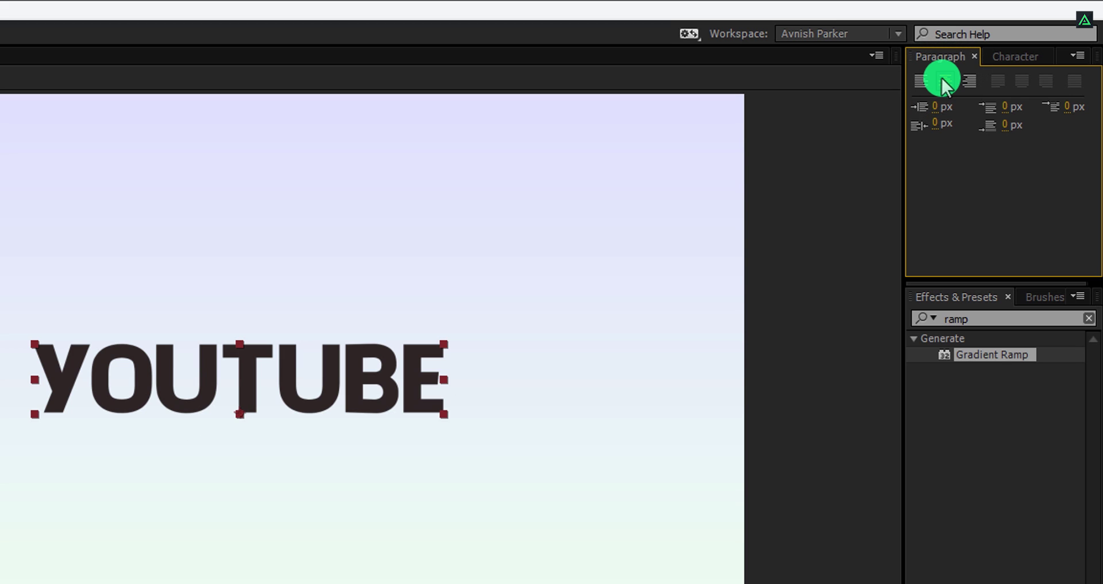
click(1011, 57)
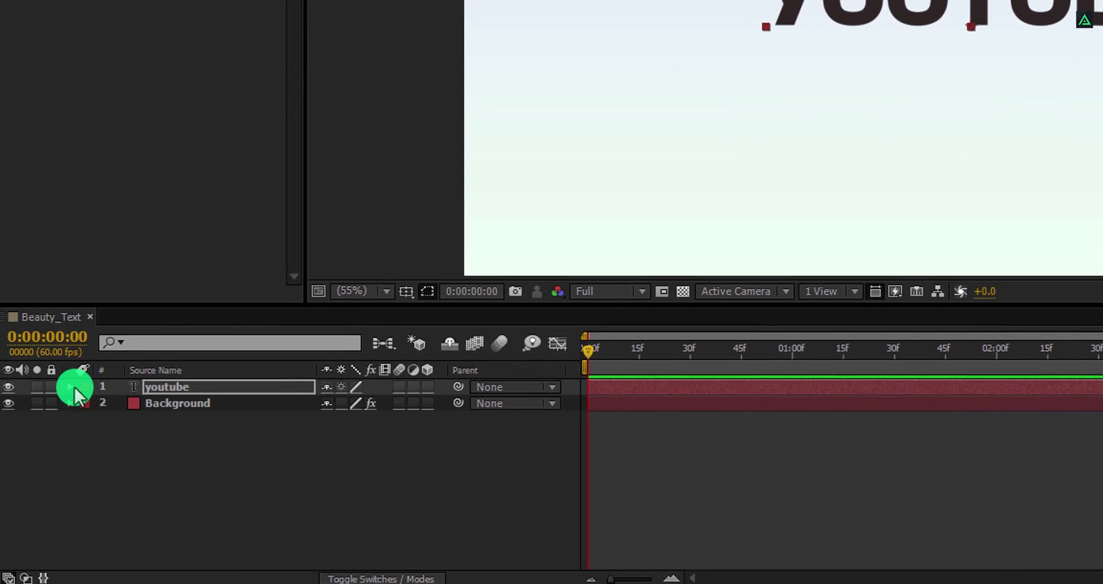
Add a Position text animator to the youtube layer with an offset of 0, 232.0.
click(75, 385)
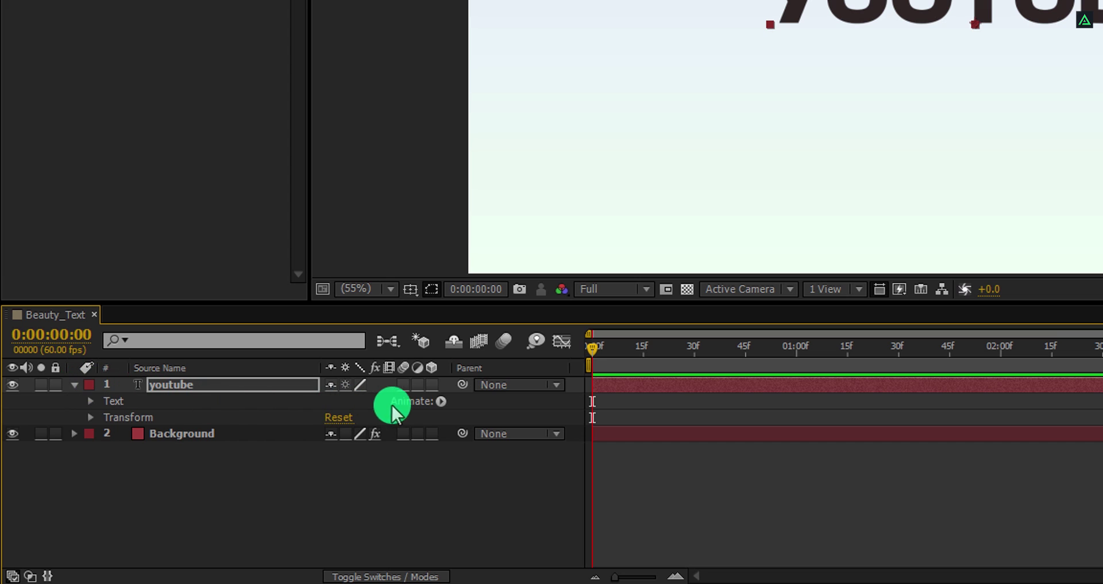
click(441, 401)
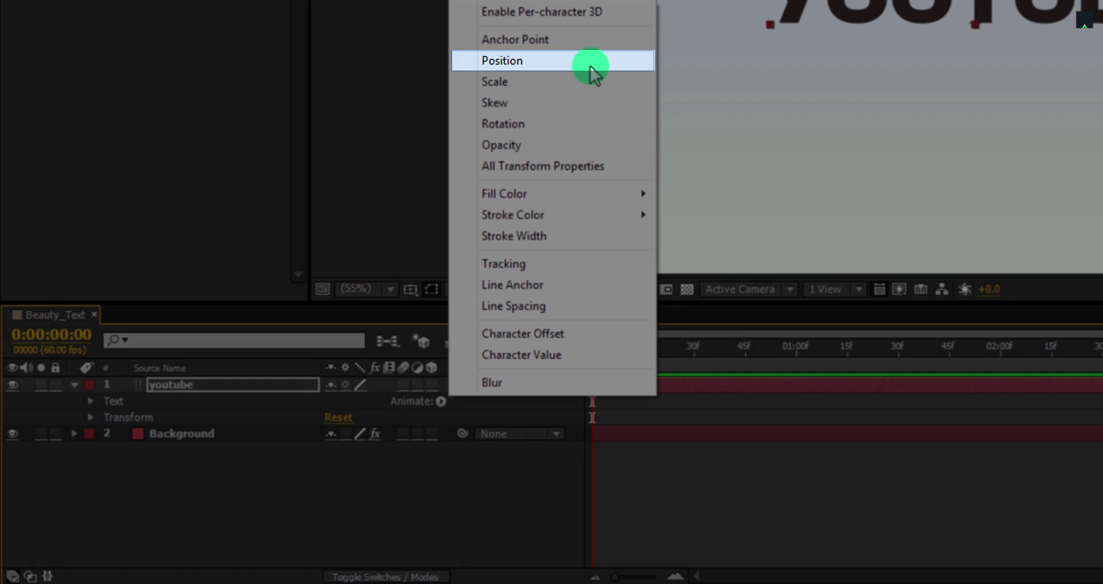
click(591, 69)
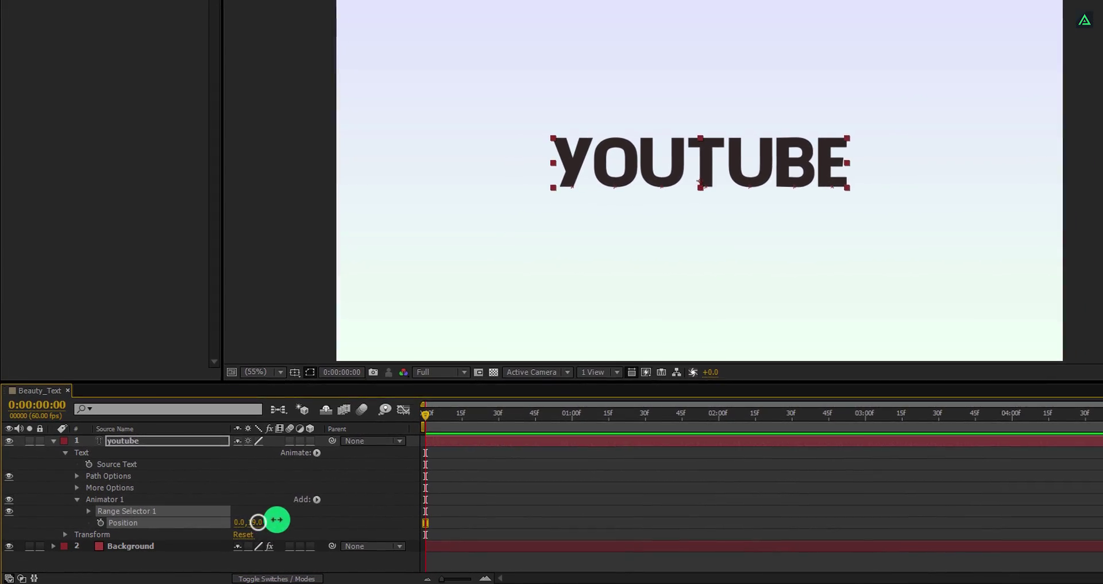
drag(257, 521, 561, 497)
drag(264, 527, 156, 517)
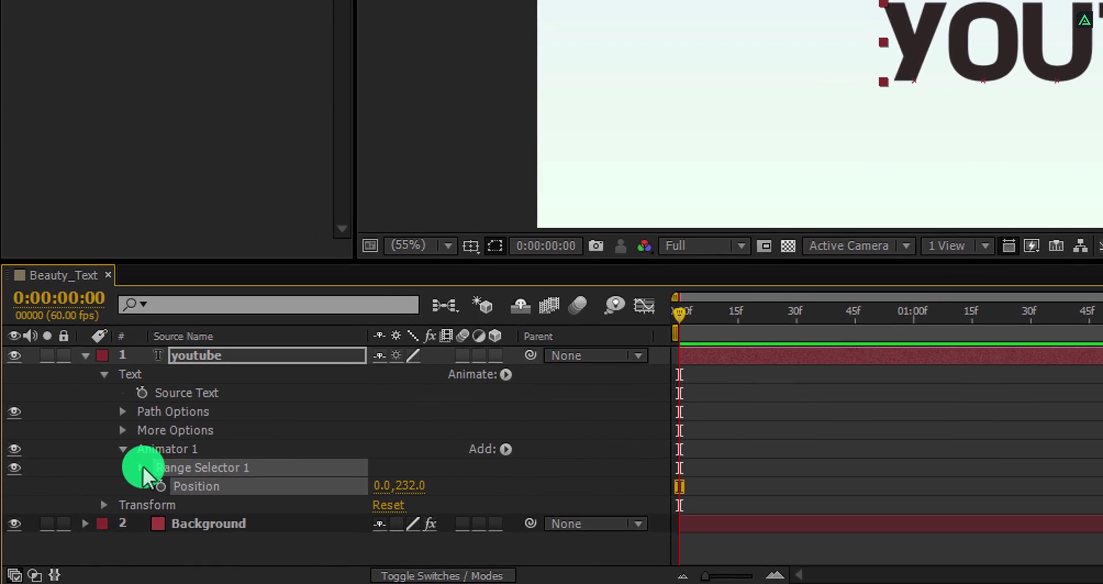
Keyframe Range Selector 1 Start at 0% at 0:00 and 100% at 0:00:02:00, then select both keys.
click(126, 480)
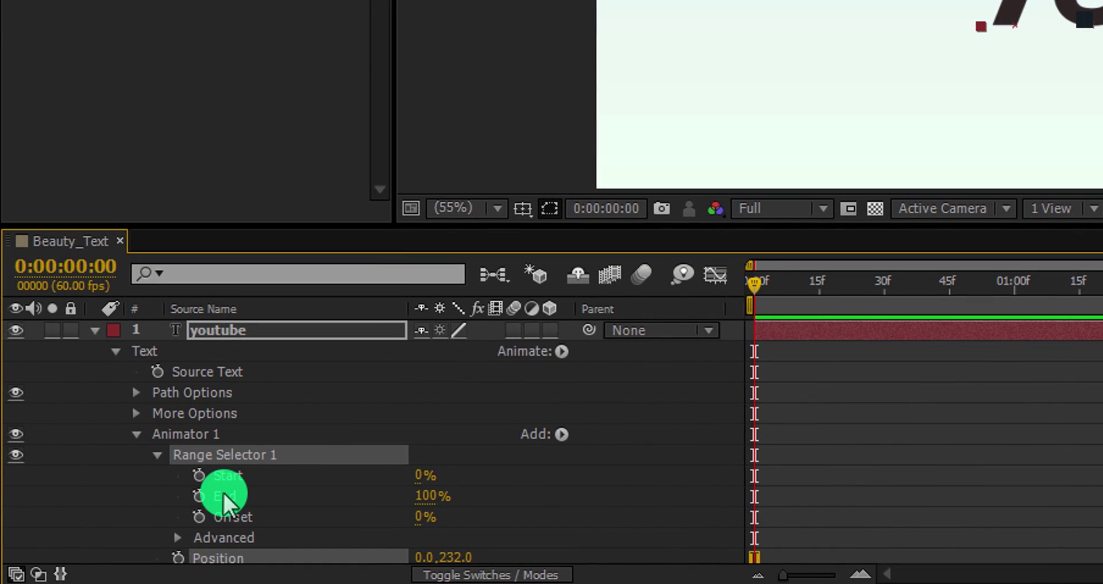
click(222, 491)
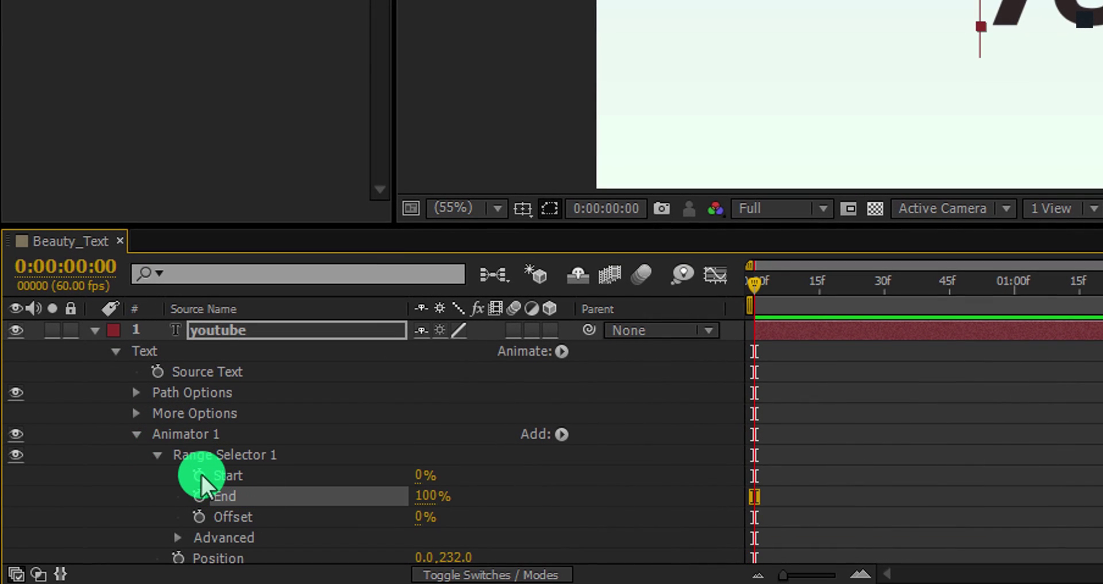
click(199, 475)
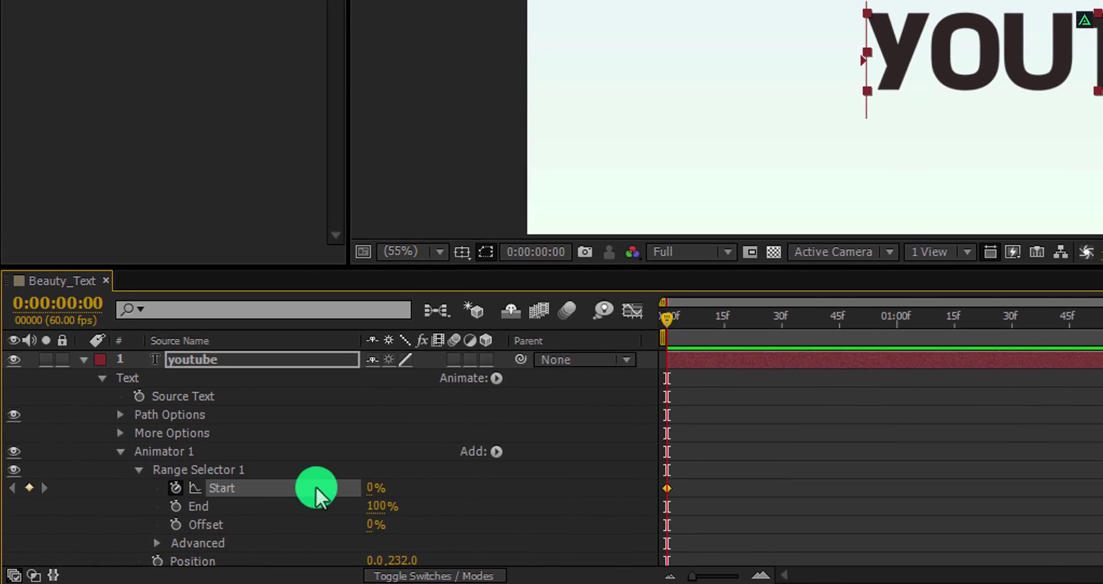
drag(988, 305, 1102, 313)
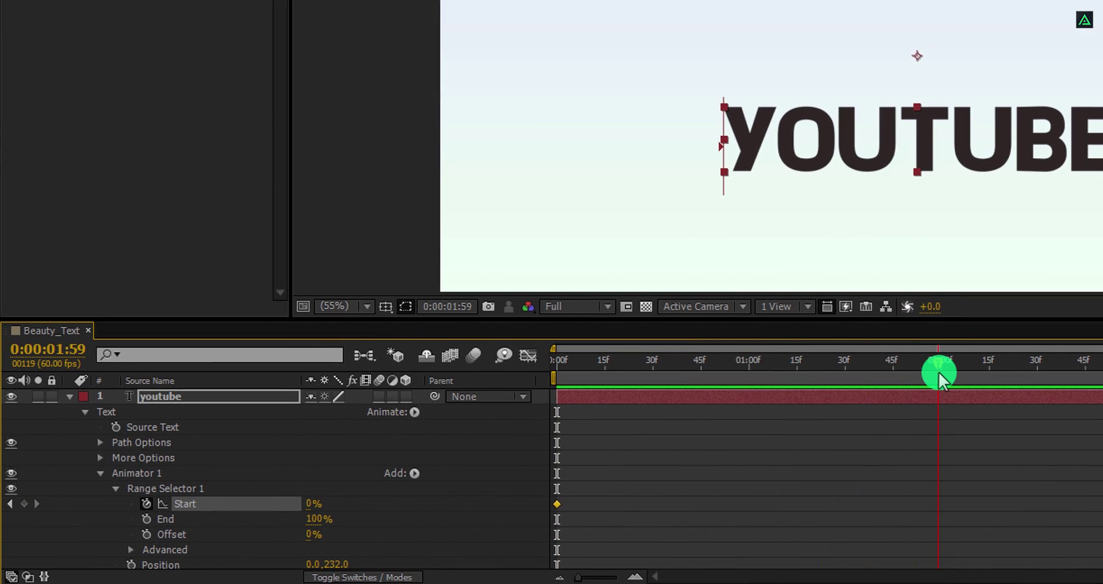
drag(939, 371, 941, 371)
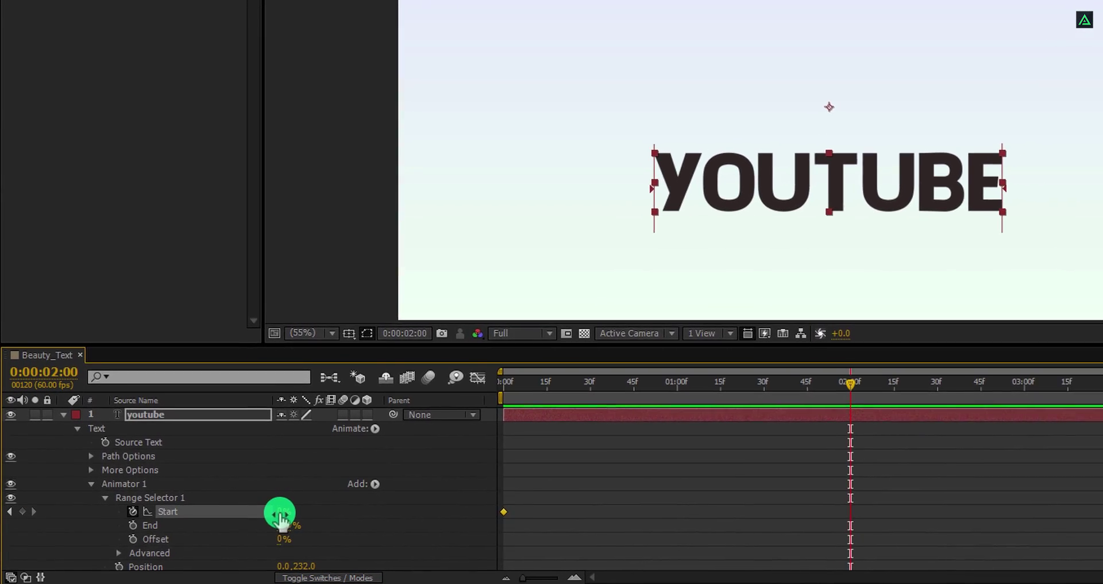
drag(280, 514, 359, 508)
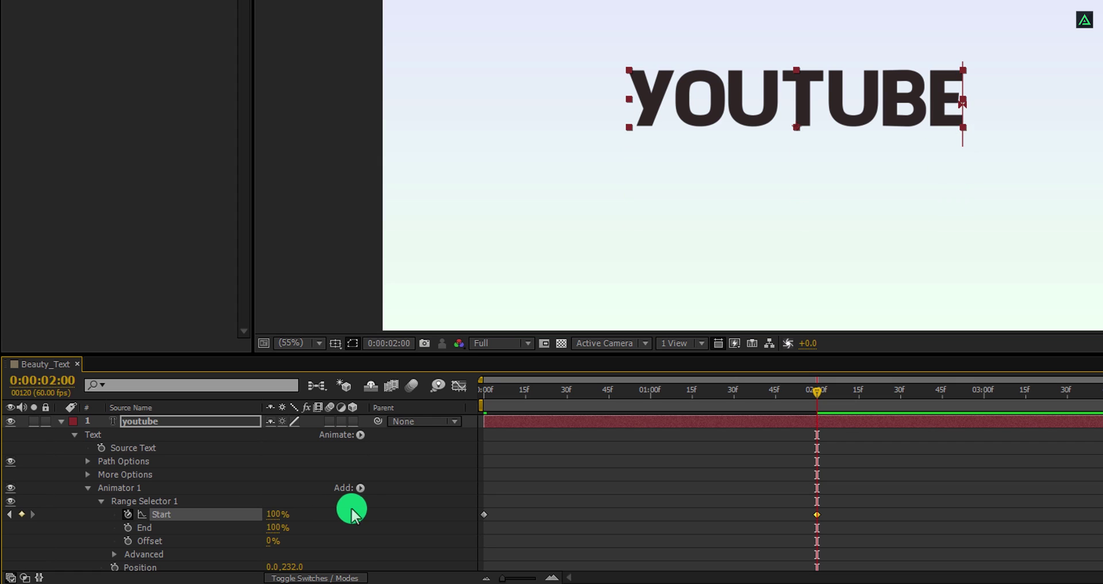
drag(487, 396, 792, 442)
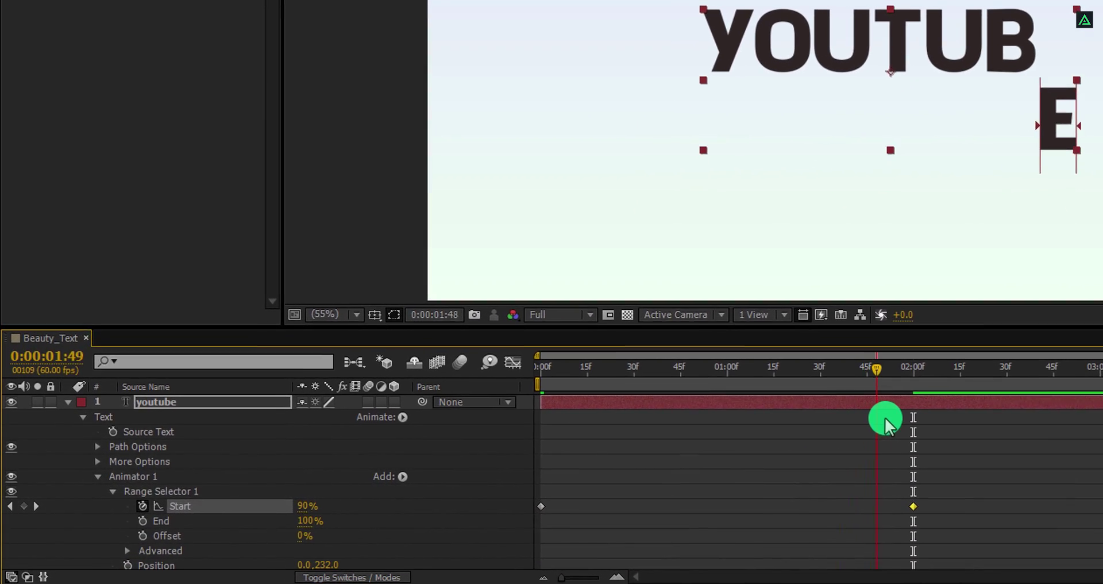
drag(887, 425, 930, 454)
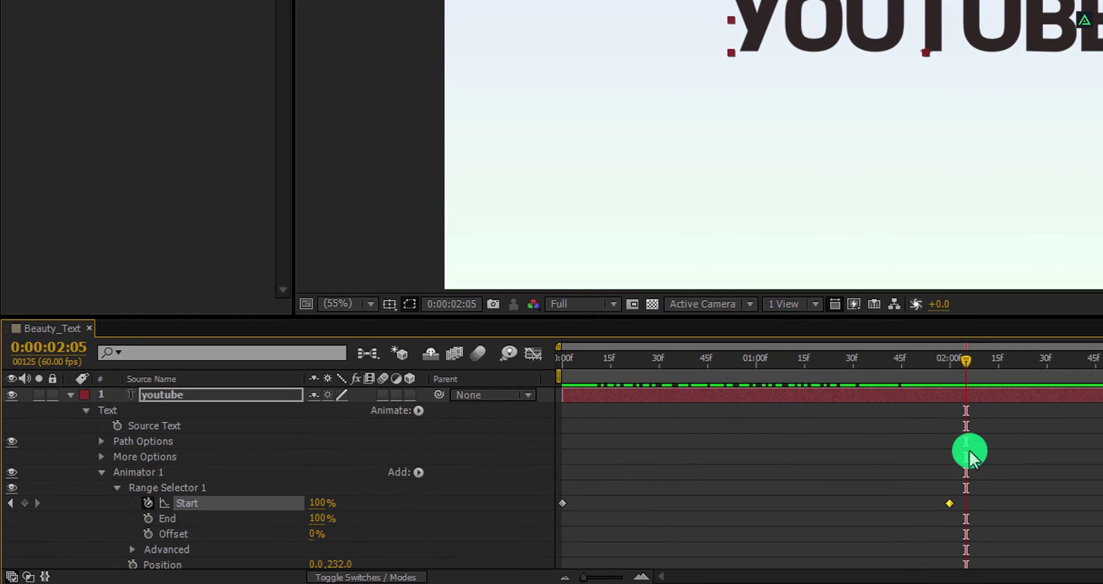
drag(977, 486, 553, 528)
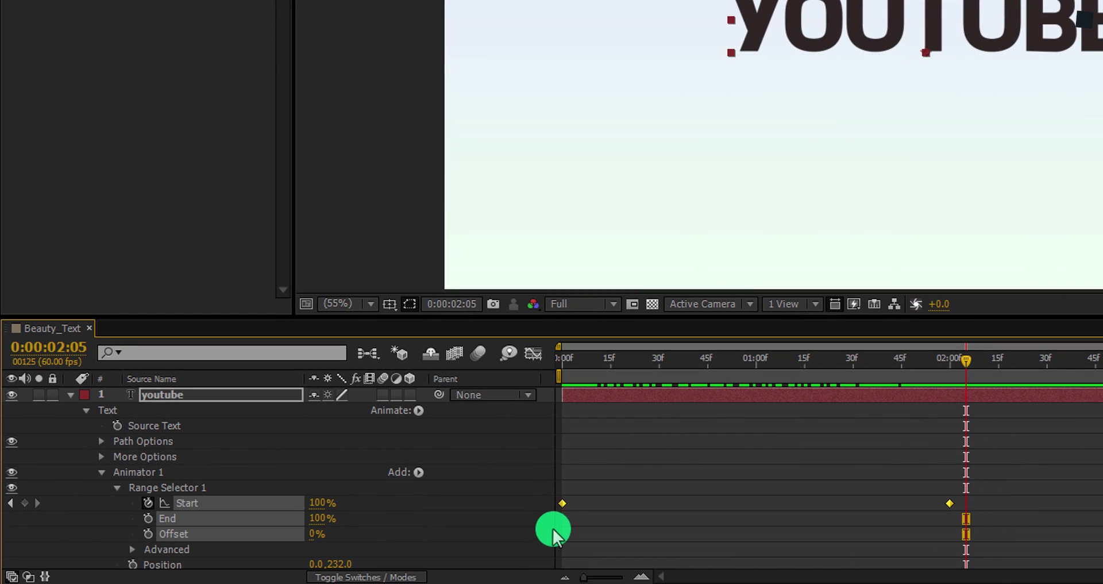
Apply Easy Ease to both Range Selector Start keyframes.
right_click(561, 504)
mouse_move(649, 486)
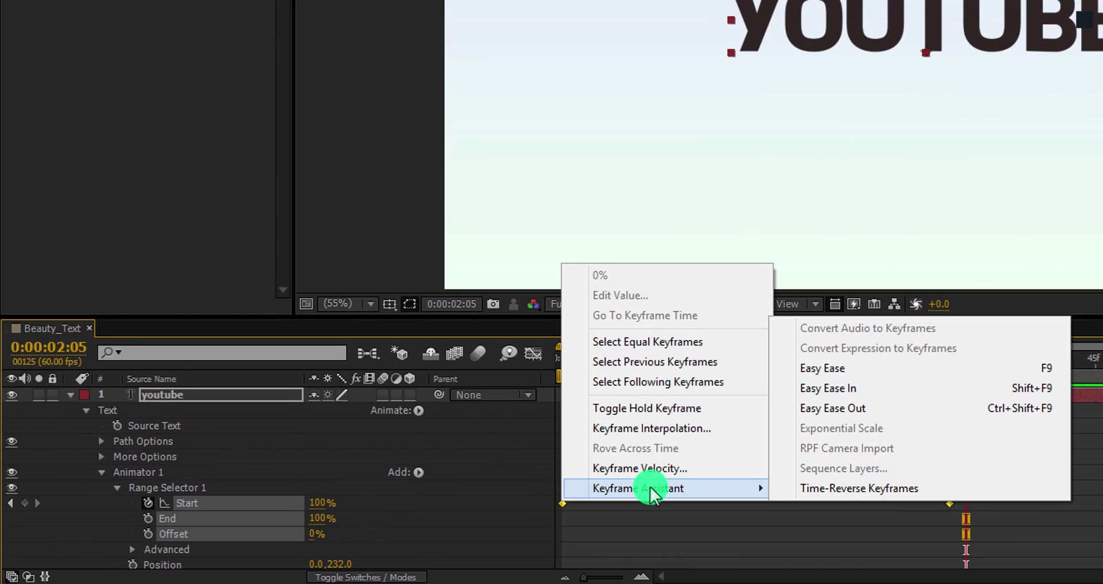
click(905, 372)
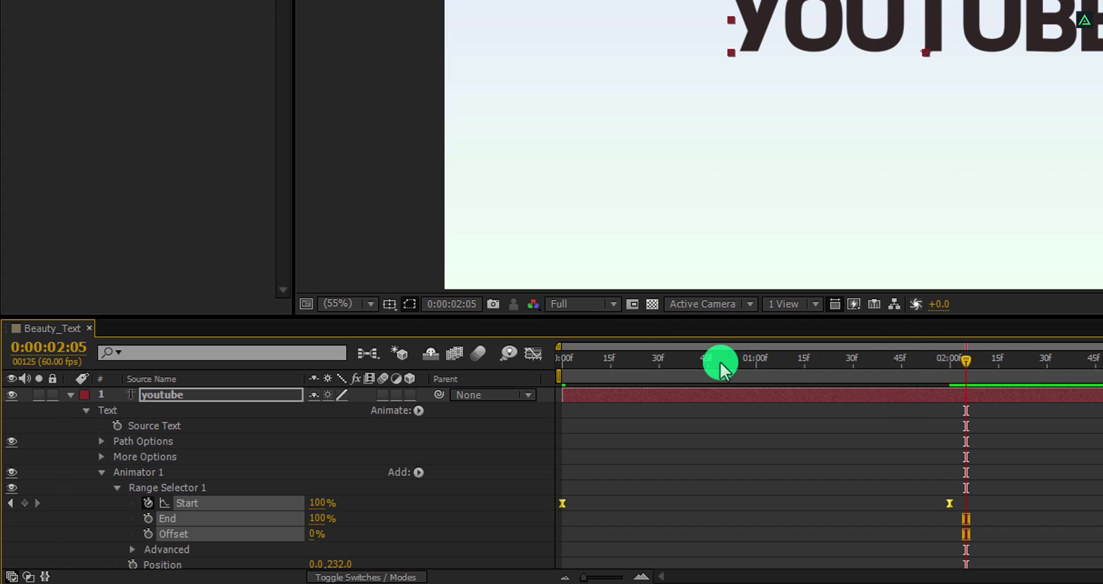
Drag both keyframes' influence handles in the Graph Editor into a bell-shaped speed curve, then exit.
click(535, 356)
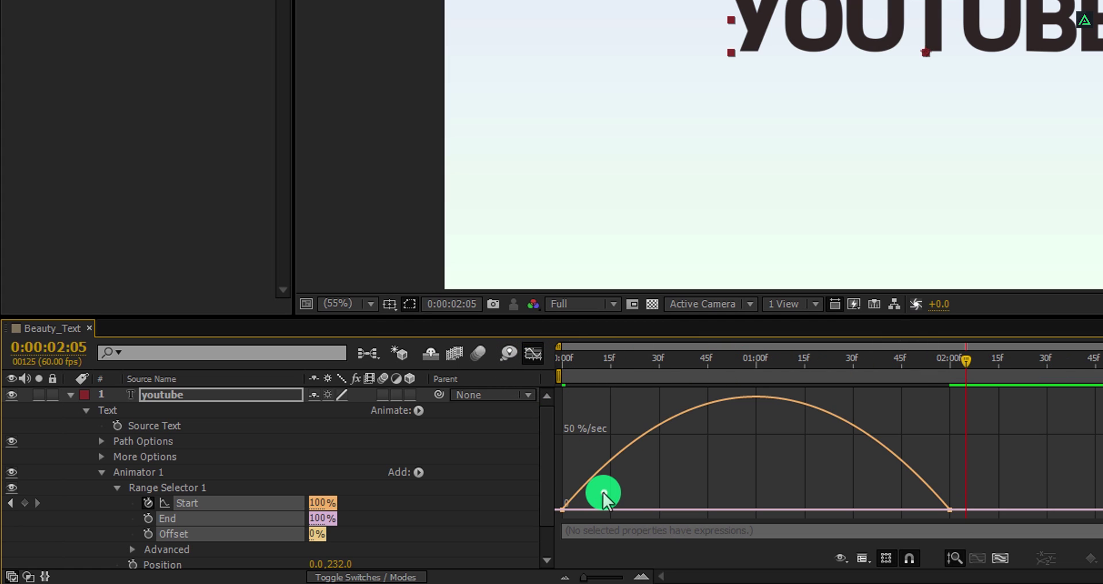
drag(603, 494, 546, 512)
drag(628, 510, 687, 509)
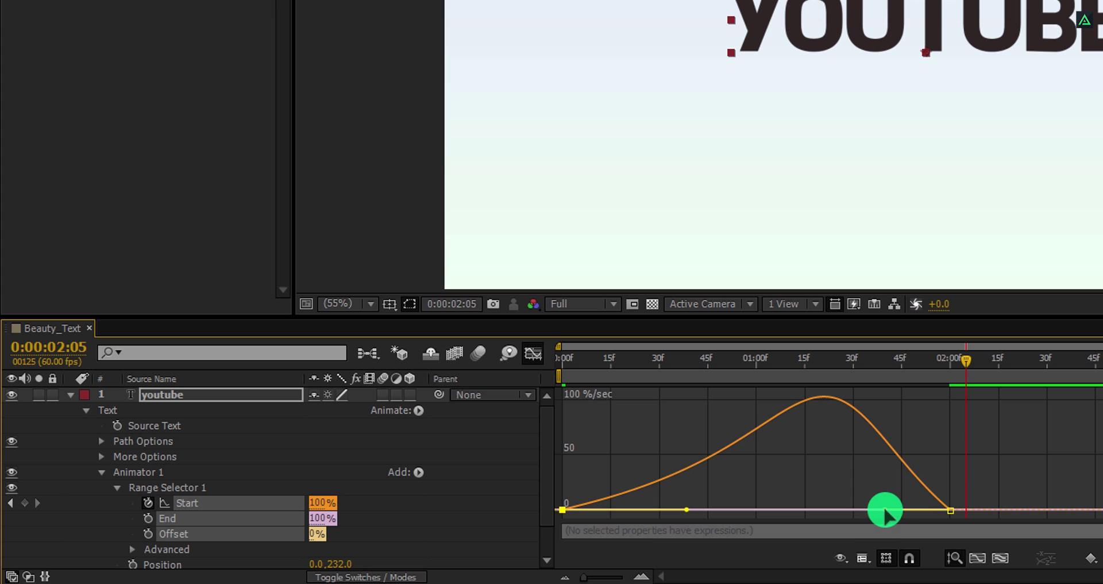
drag(884, 510, 842, 510)
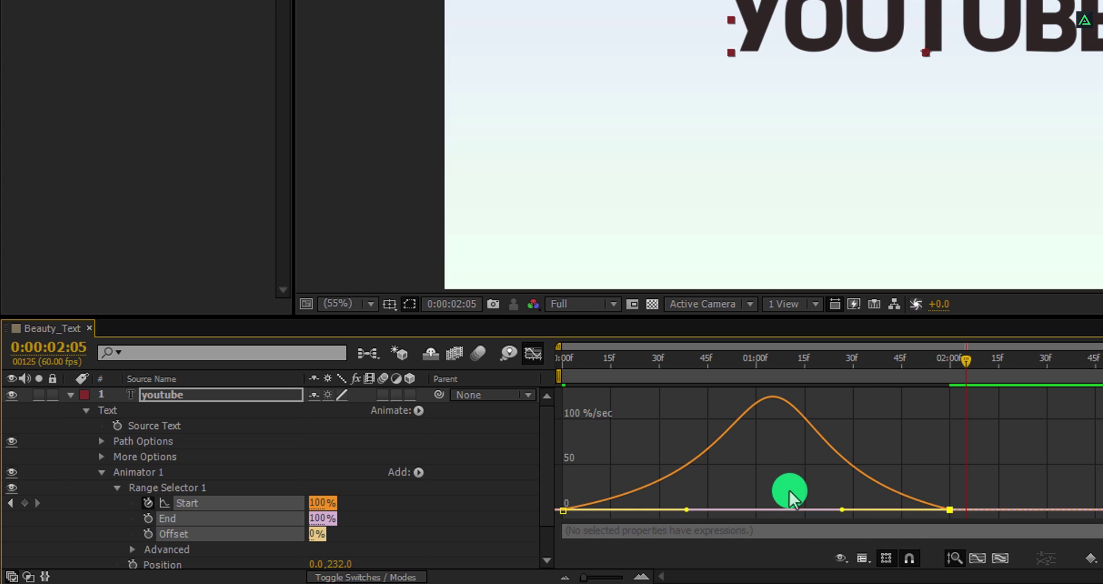
right_click(841, 428)
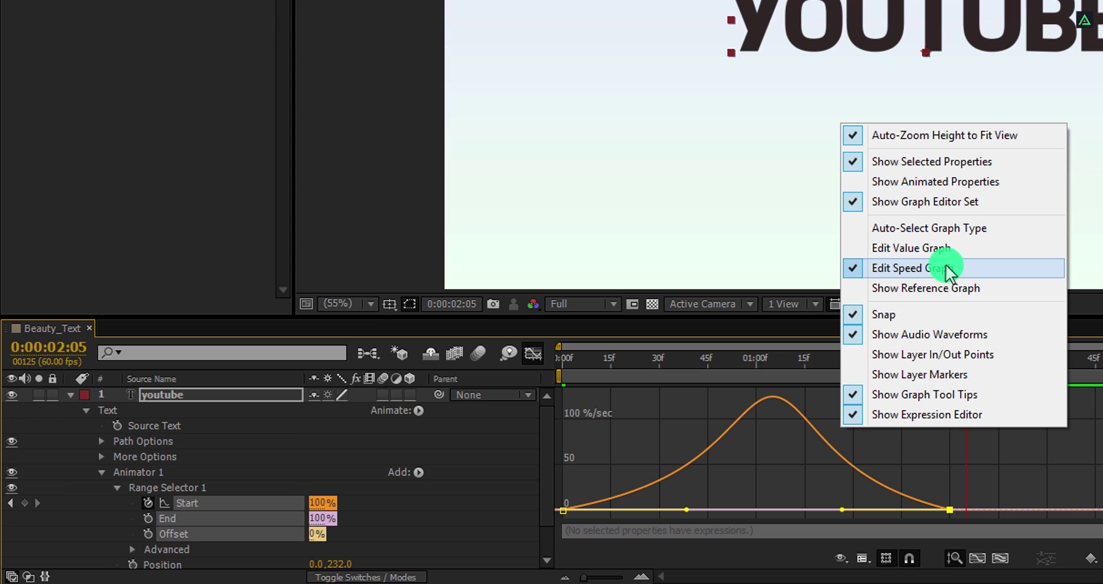
click(533, 353)
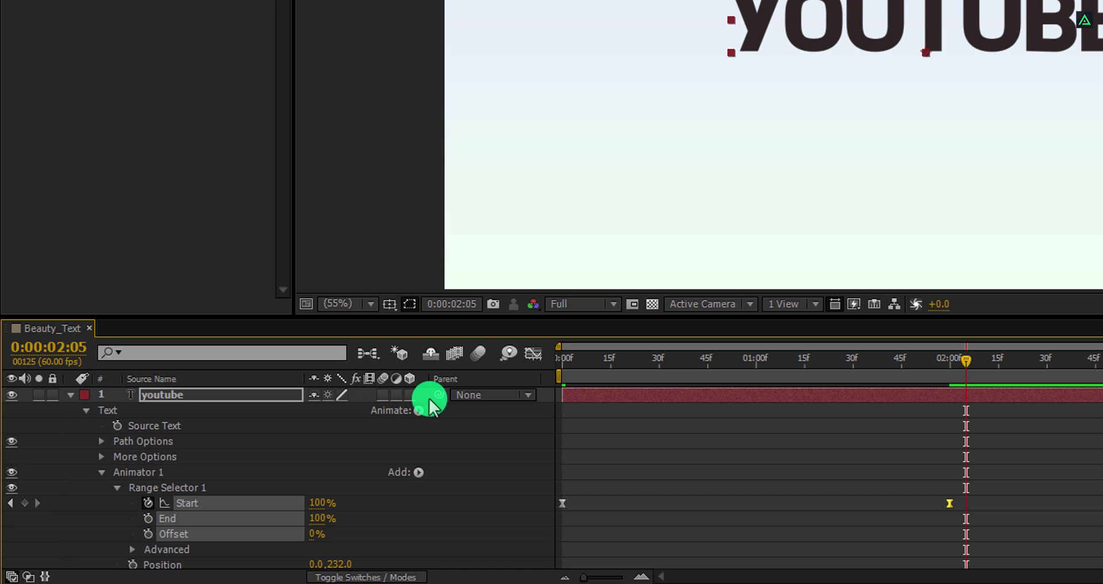
Show the Modes columns in the timeline for blending mode and TrkMat.
right_click(467, 380)
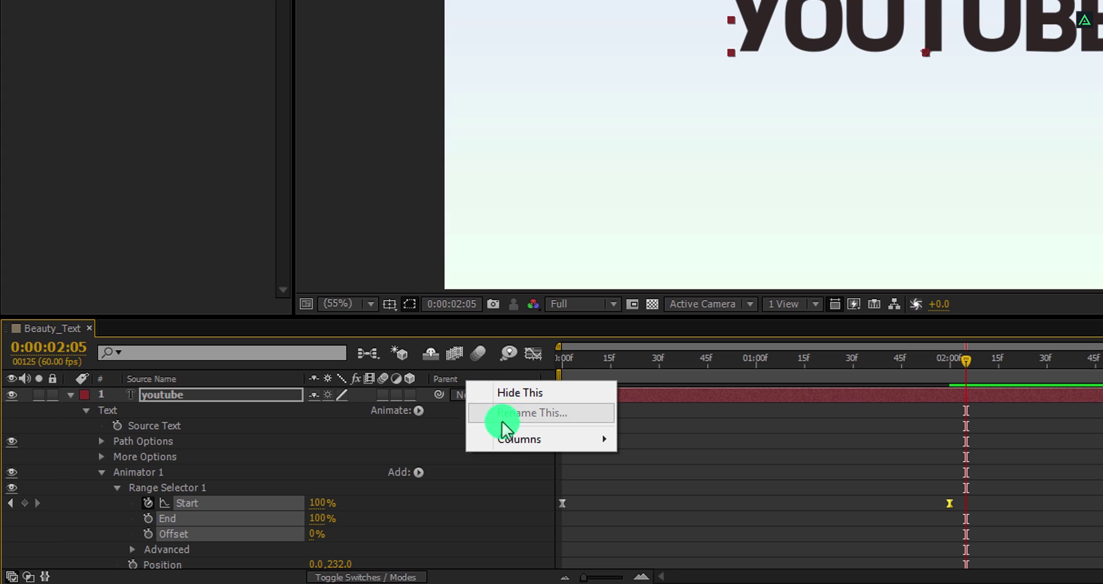
mouse_move(506, 437)
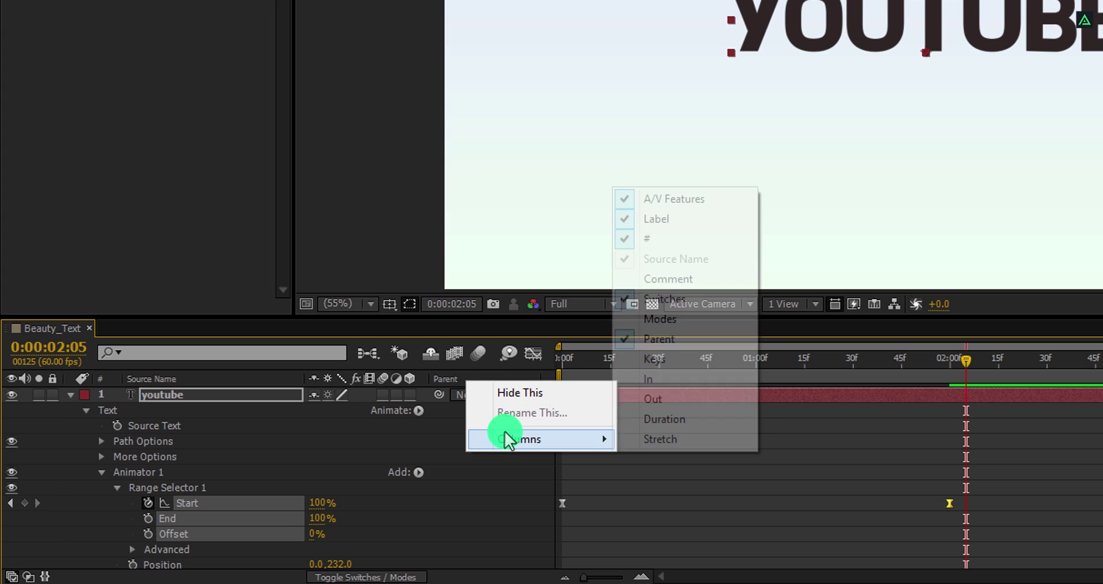
click(687, 319)
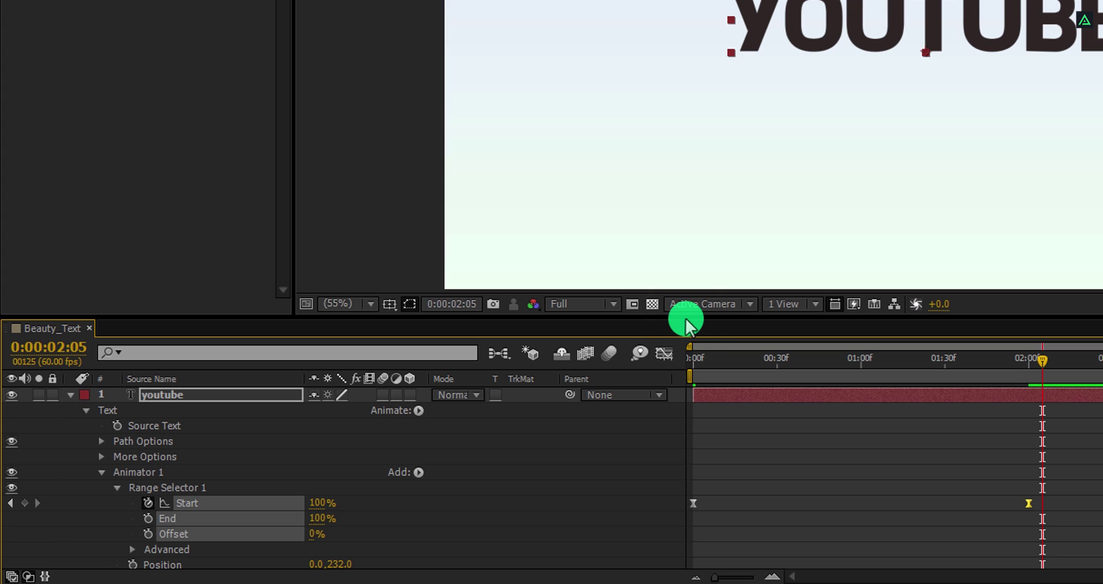
Enable motion blur on the youtube layer and for the whole composition.
click(373, 395)
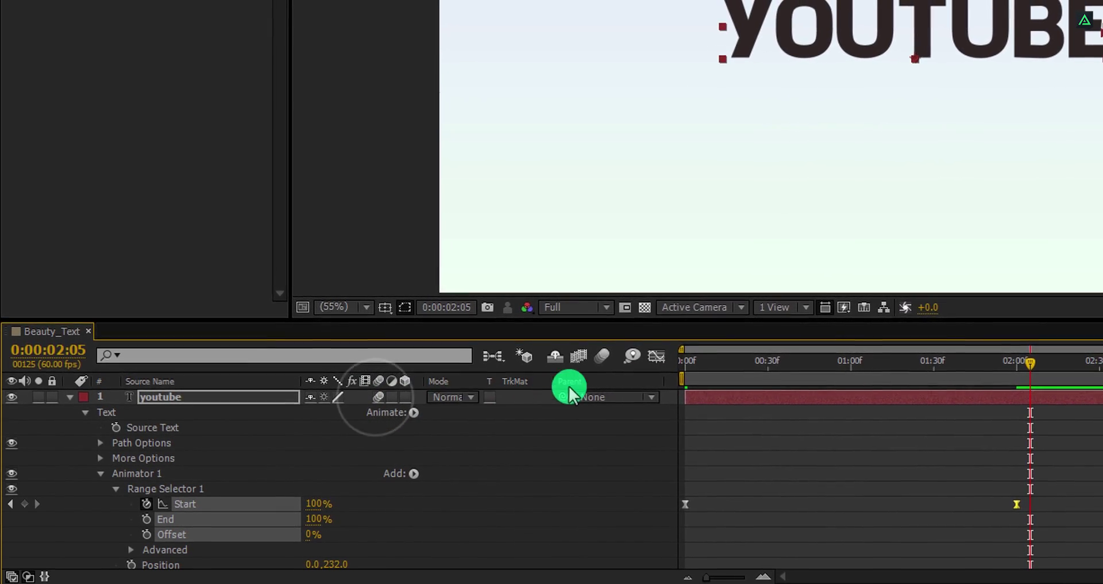
click(595, 362)
drag(712, 373, 930, 389)
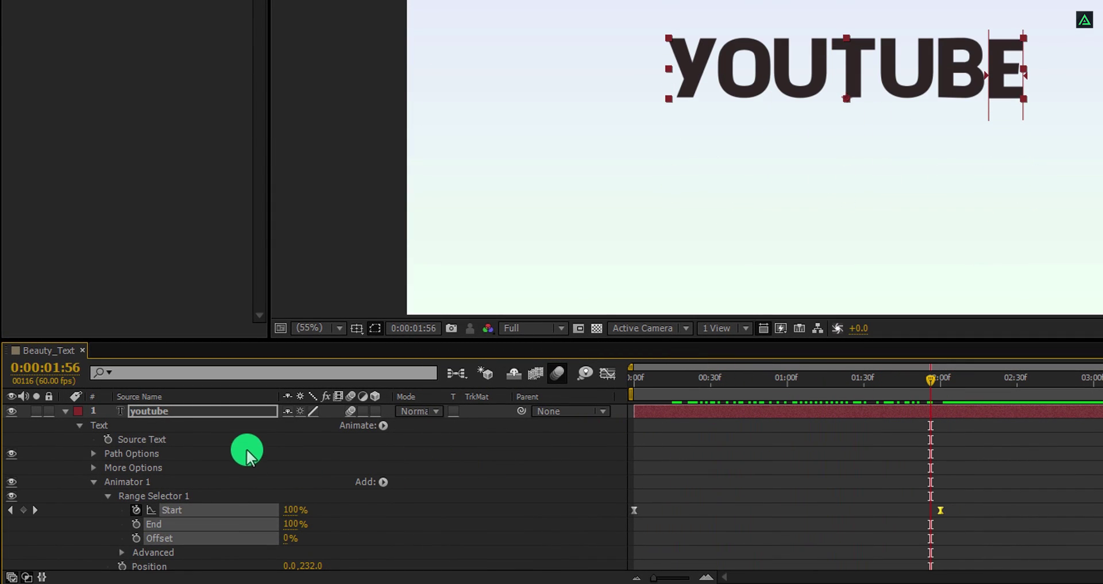
Keyframe the youtube layer's Position: X 1373.4 at 0 s, 962.4,604.5 at 0:00:02:00.
click(180, 411)
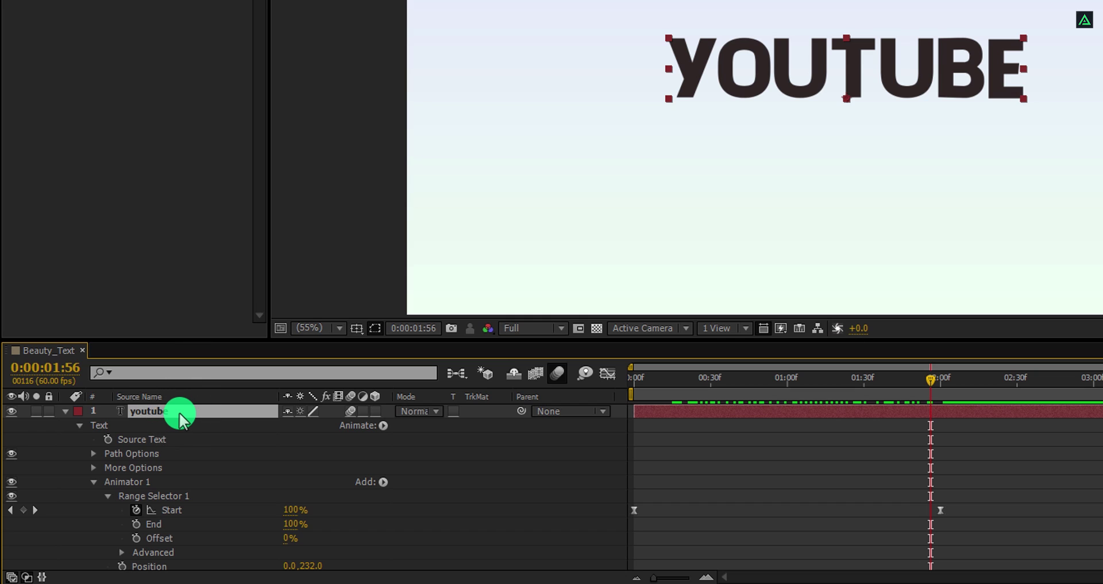
key(p)
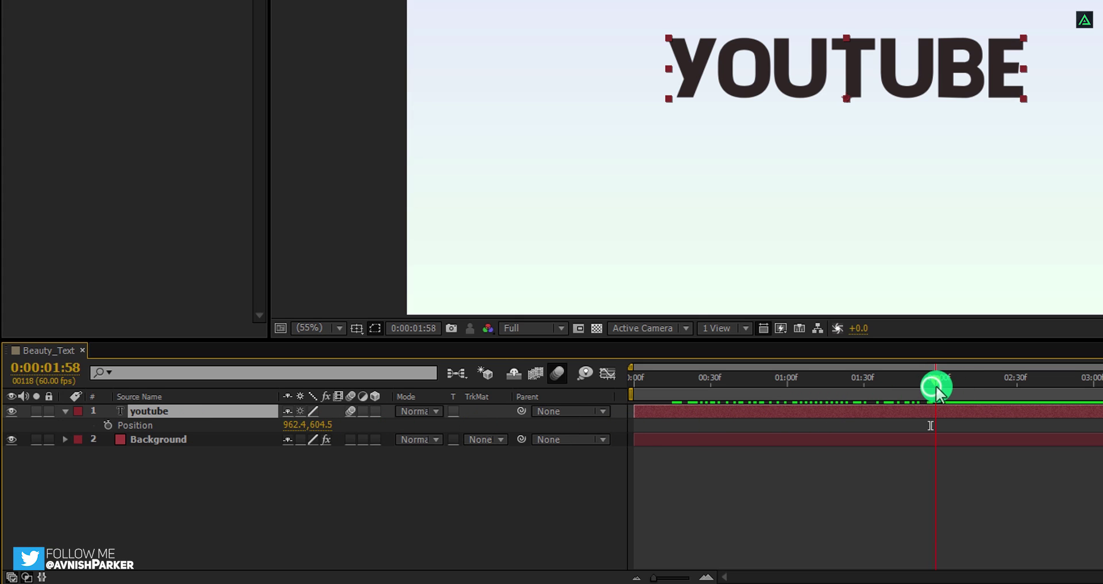
drag(936, 384, 939, 385)
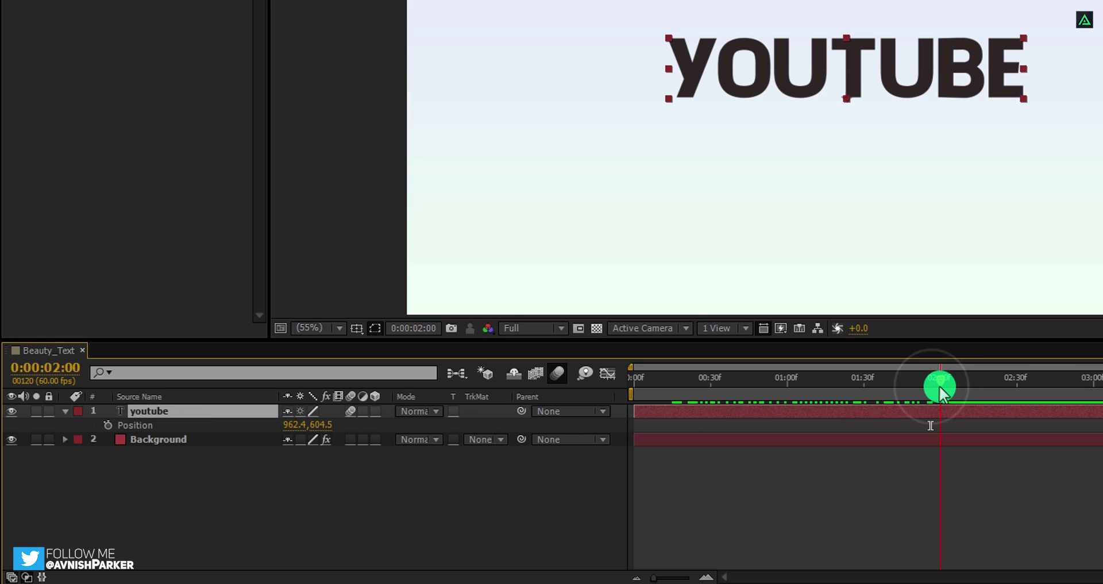
click(104, 426)
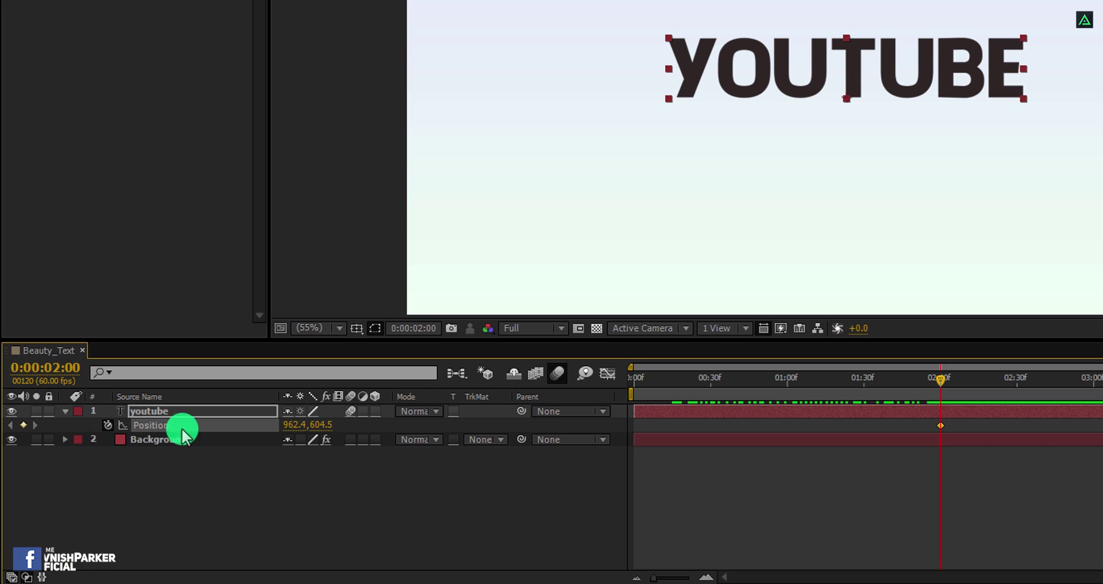
drag(646, 385, 628, 384)
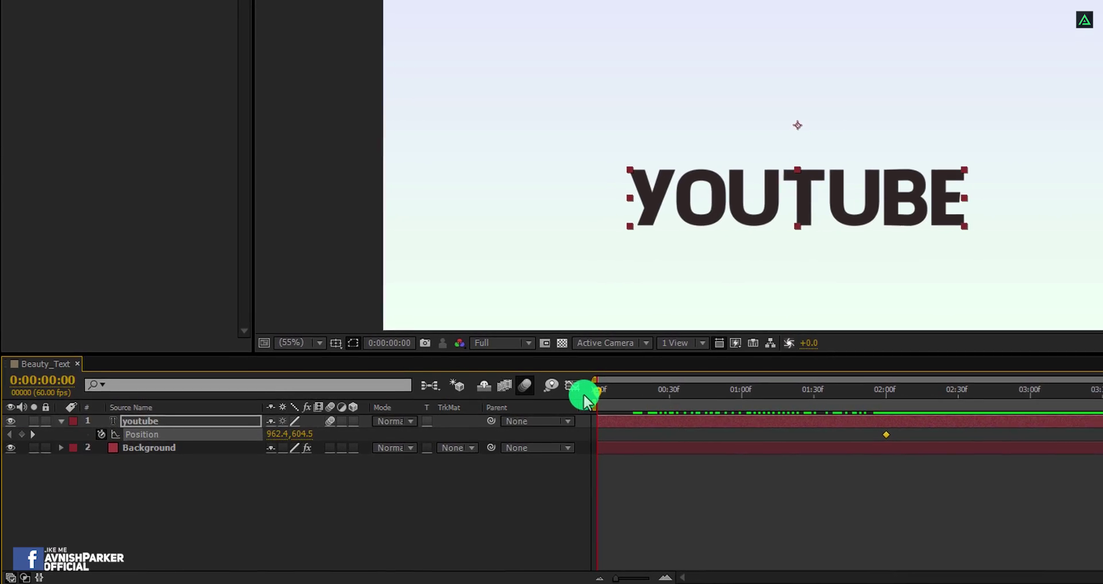
drag(265, 443, 761, 443)
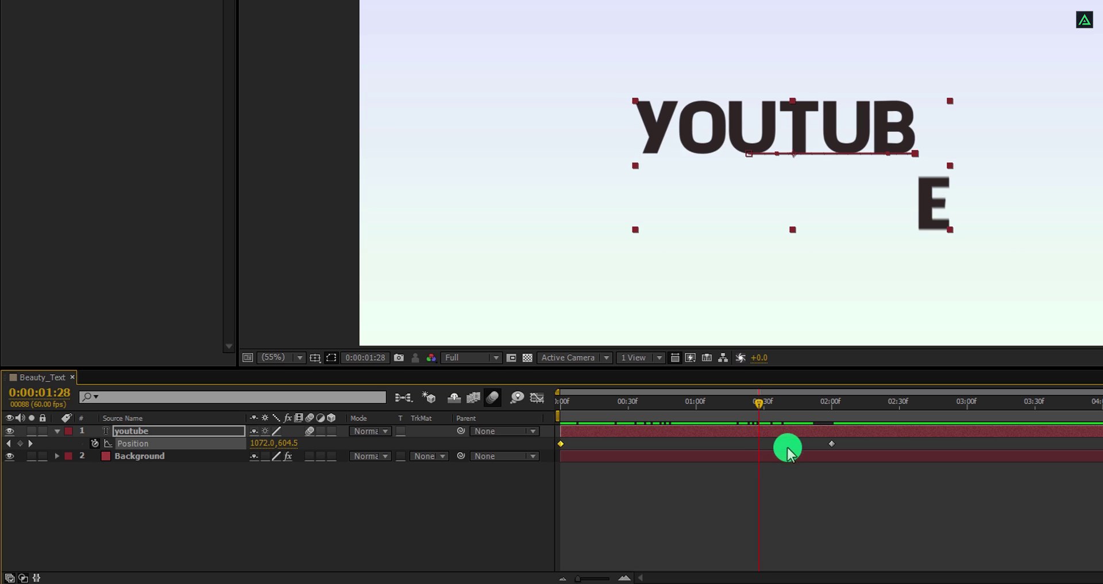
Apply Easy Ease to both Position keyframes of the youtube layer.
drag(846, 441, 560, 445)
right_click(561, 445)
mouse_move(612, 442)
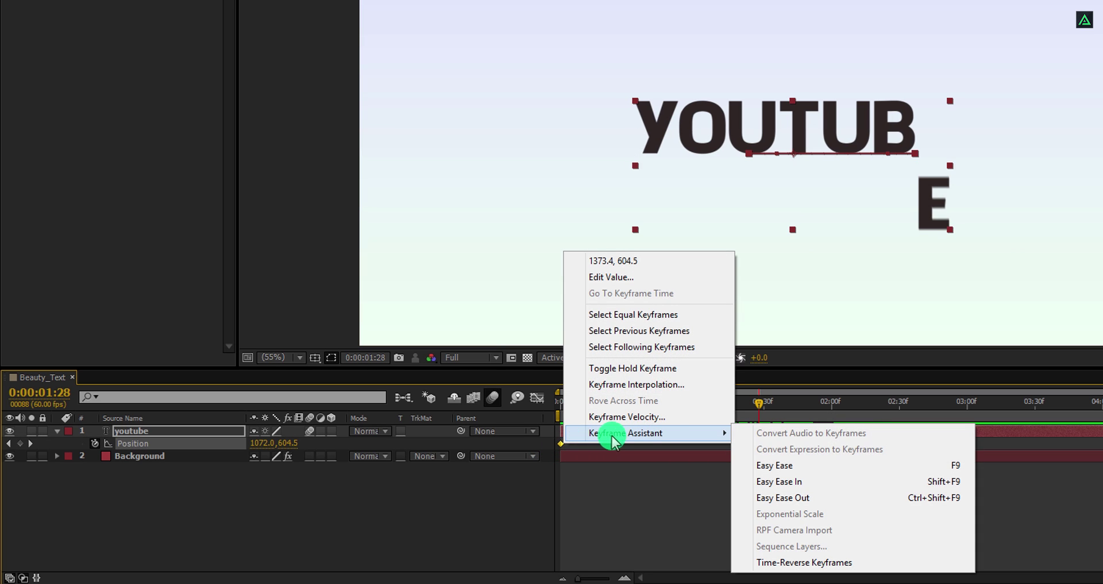
click(781, 465)
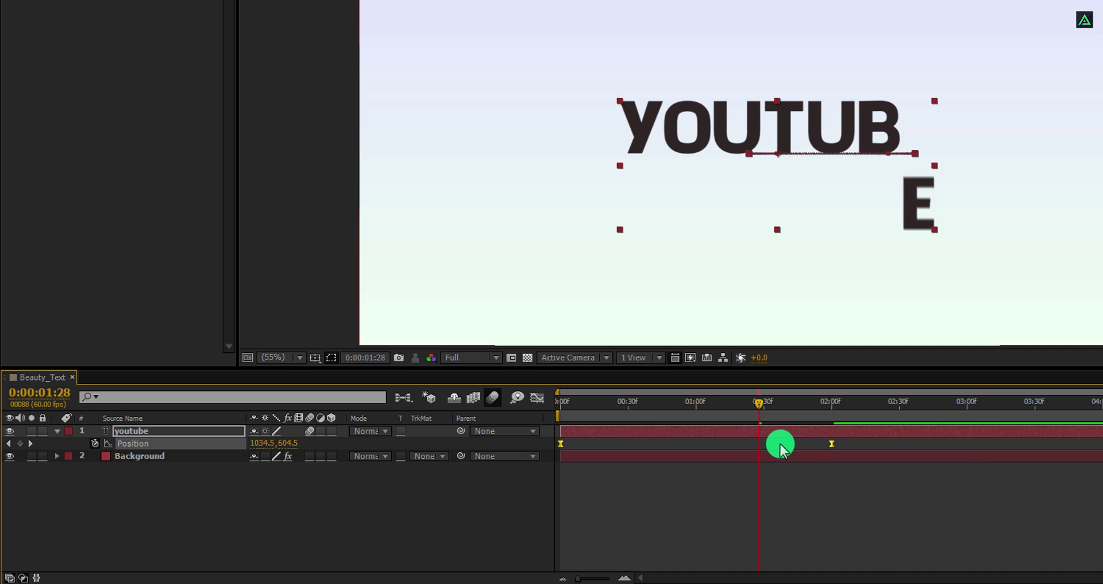
Steepen the Position speed curve's peak in the Graph Editor and preview the slide-in.
click(538, 399)
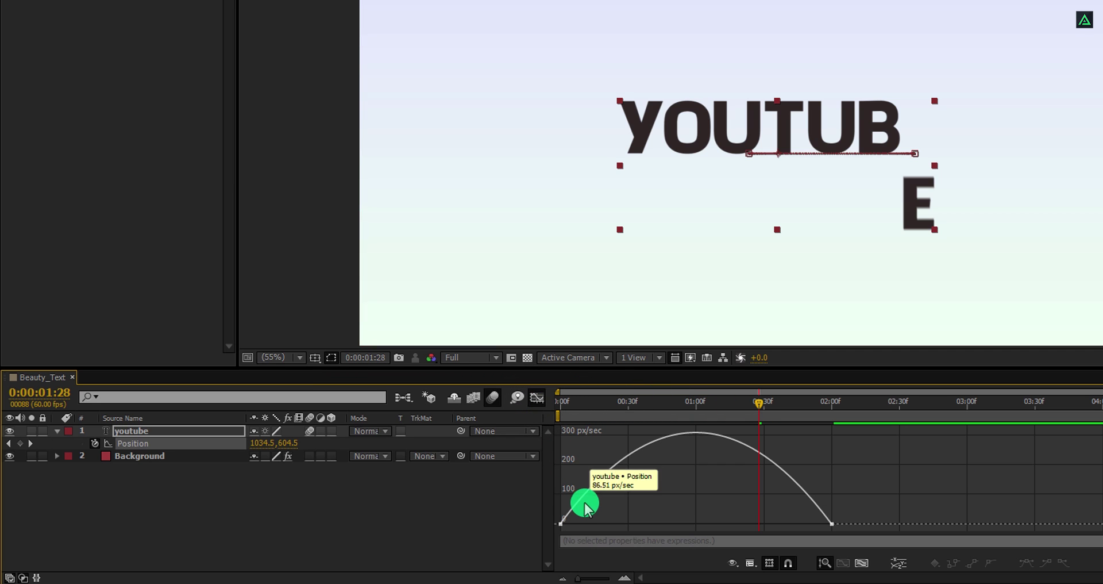
drag(548, 528, 638, 524)
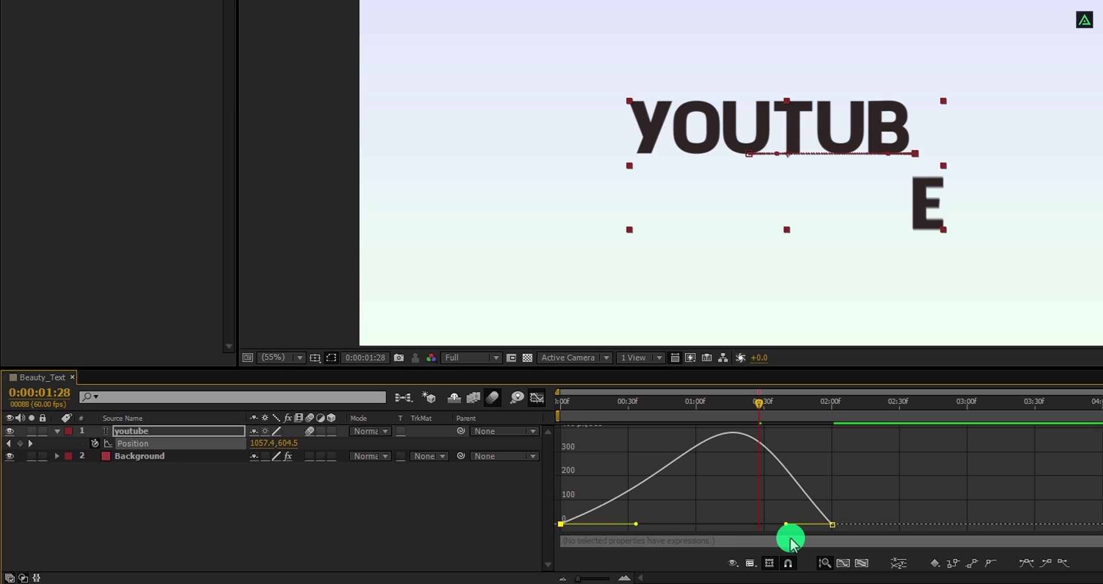
drag(788, 523, 761, 523)
drag(594, 404, 789, 441)
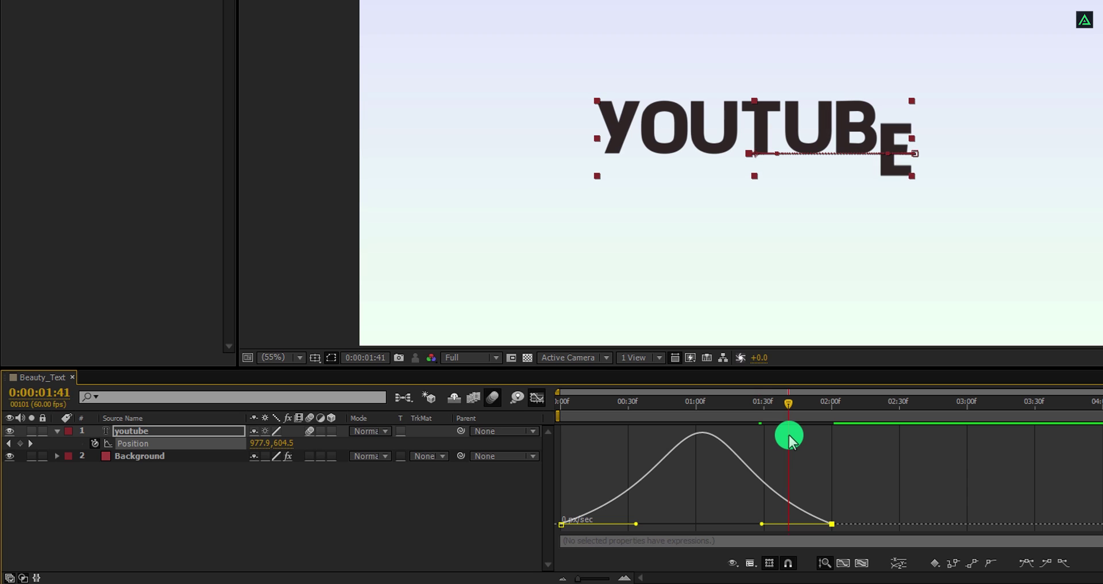
Return to the layer keyframe view at frame 00:39 with the youtube layer deselected.
click(540, 397)
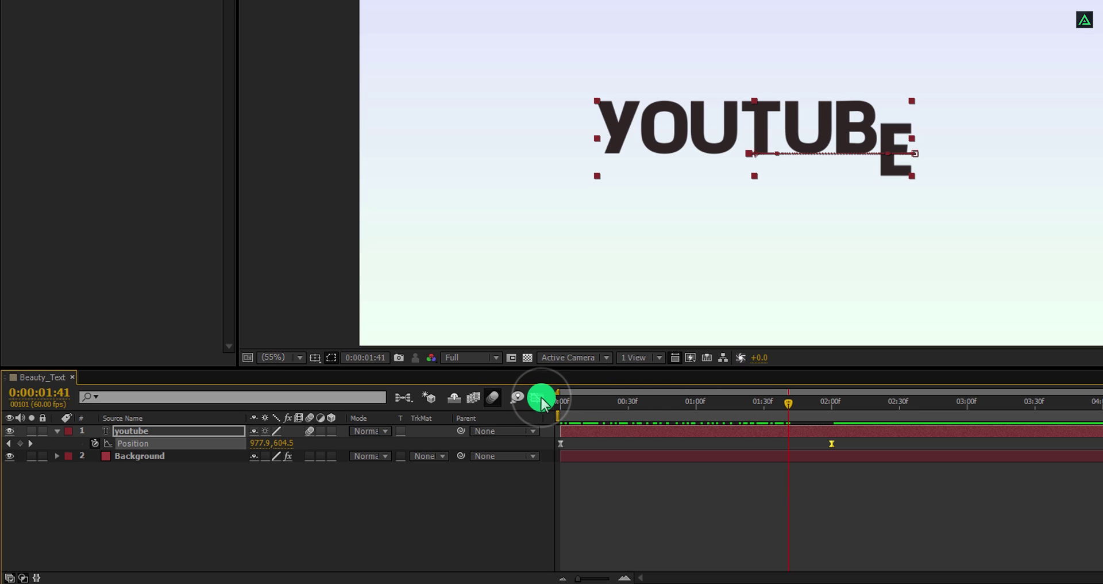
drag(568, 409, 638, 417)
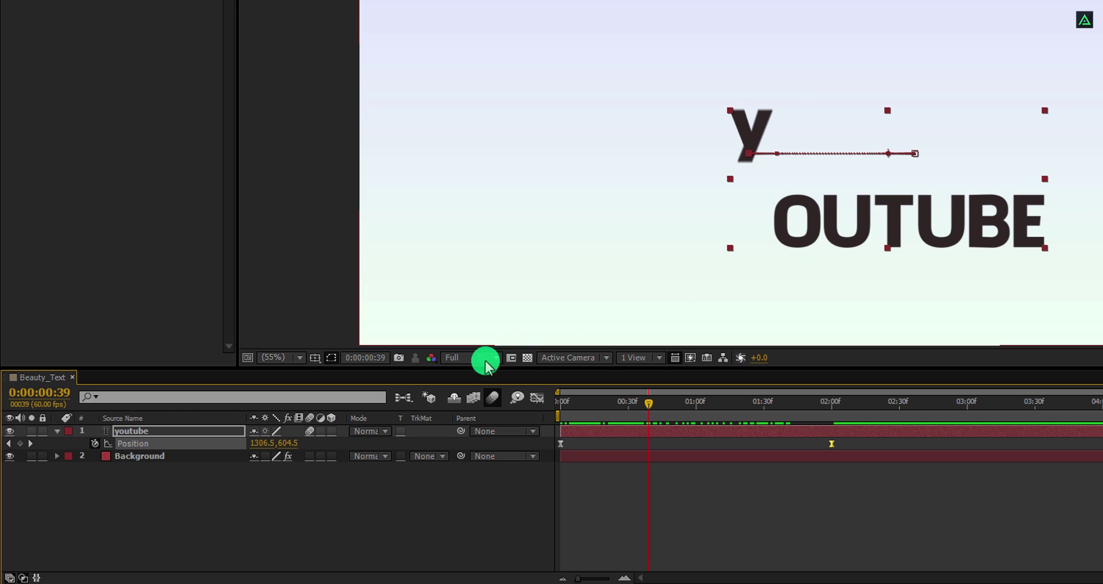
click(330, 467)
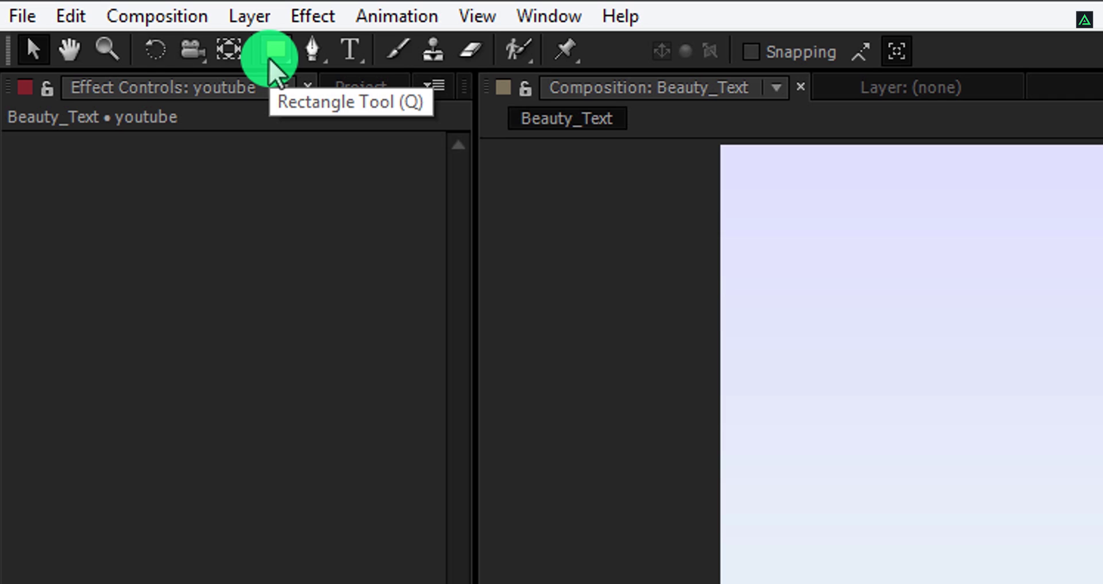
Choose the Rectangle Tool with a solid white fill and stroke set to None.
click(276, 60)
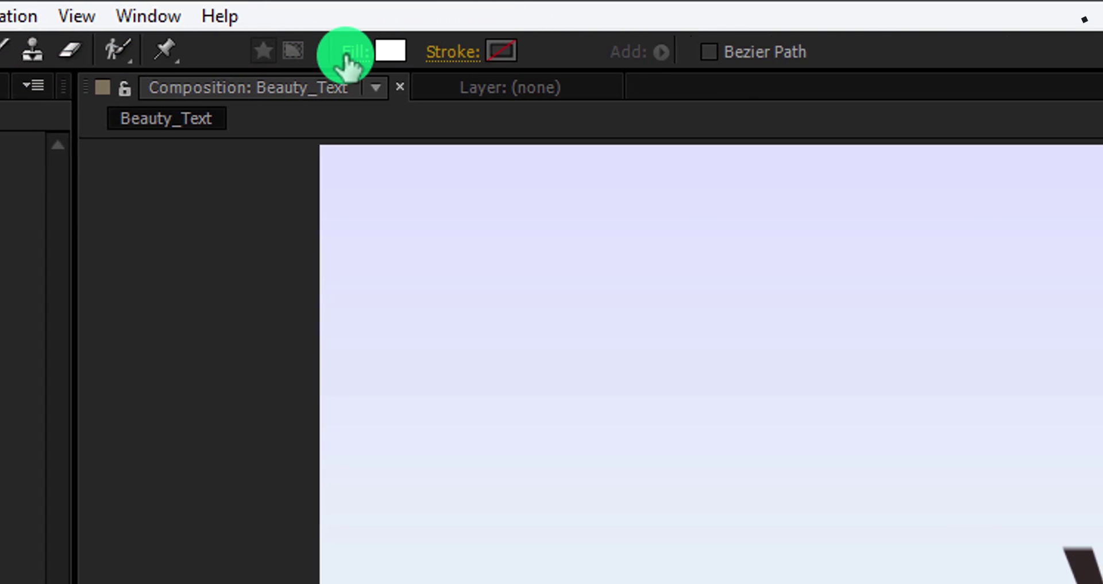
click(348, 61)
click(334, 163)
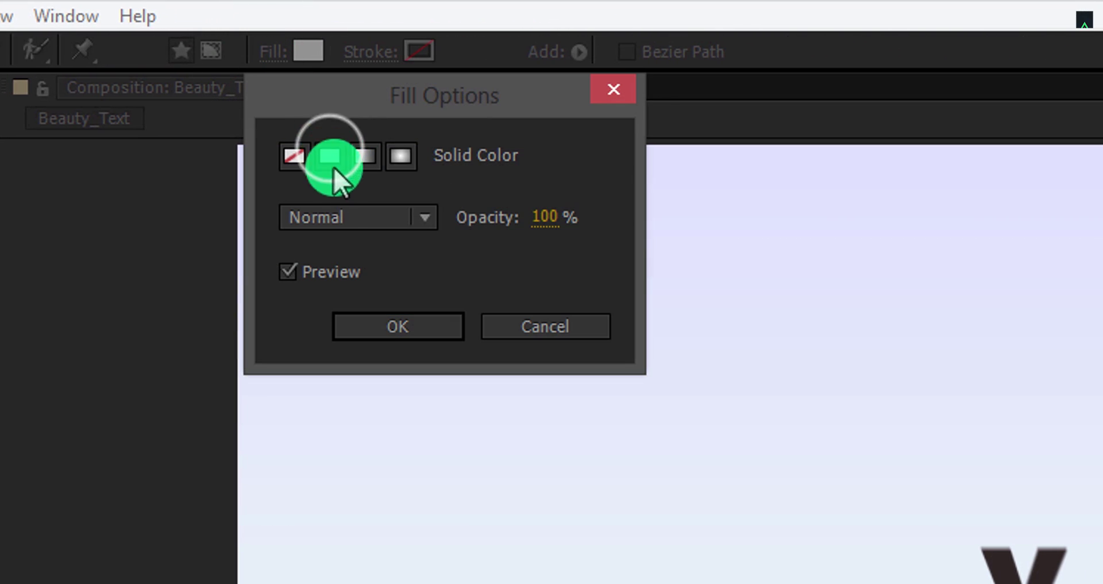
click(377, 316)
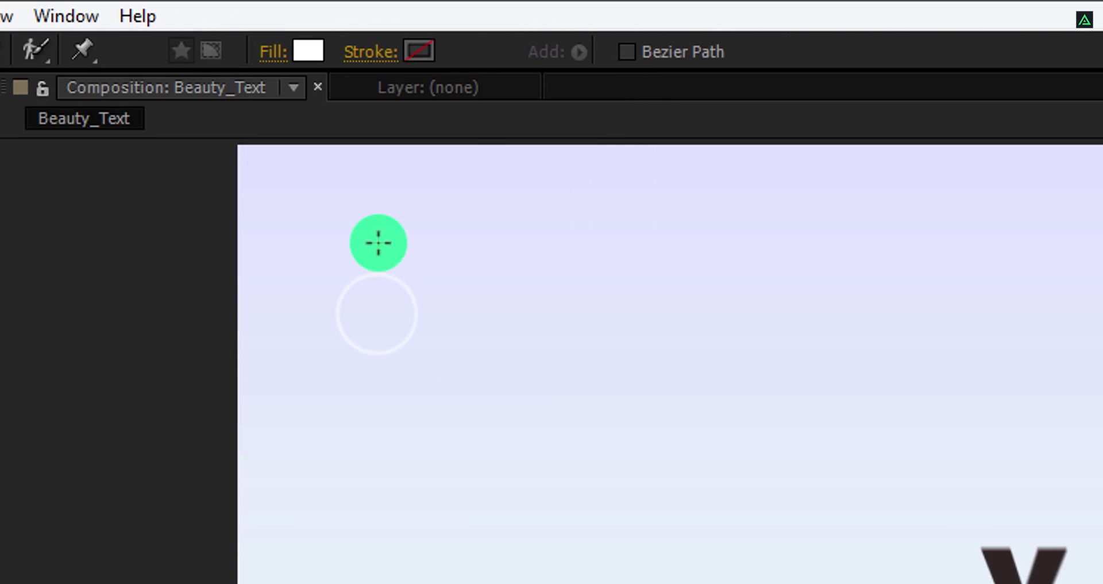
click(362, 53)
click(292, 156)
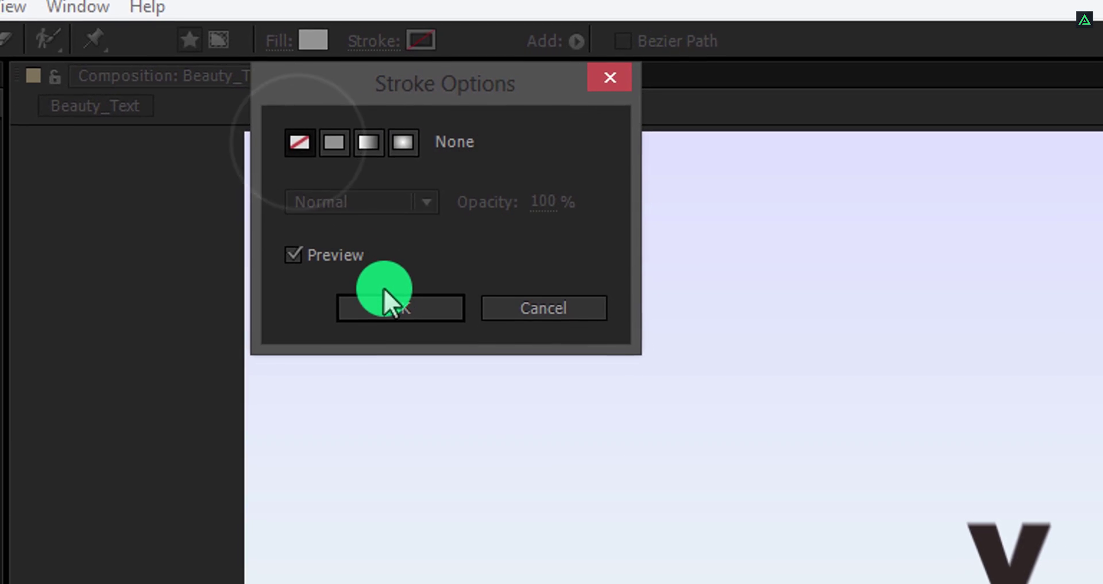
click(384, 290)
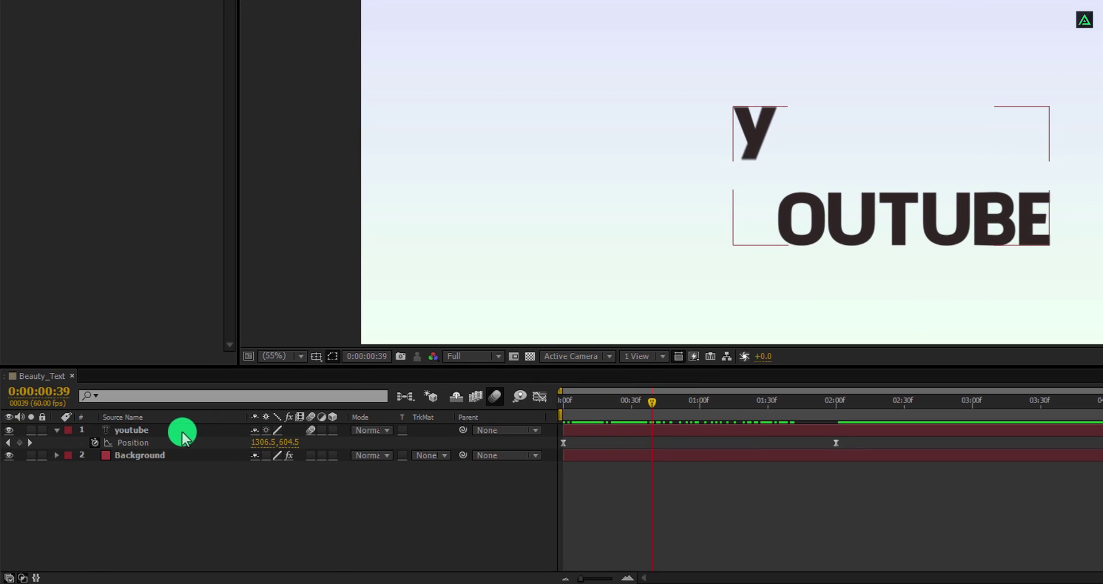
Draw a white rectangle across the upper text area and jump to where the text settles.
click(353, 421)
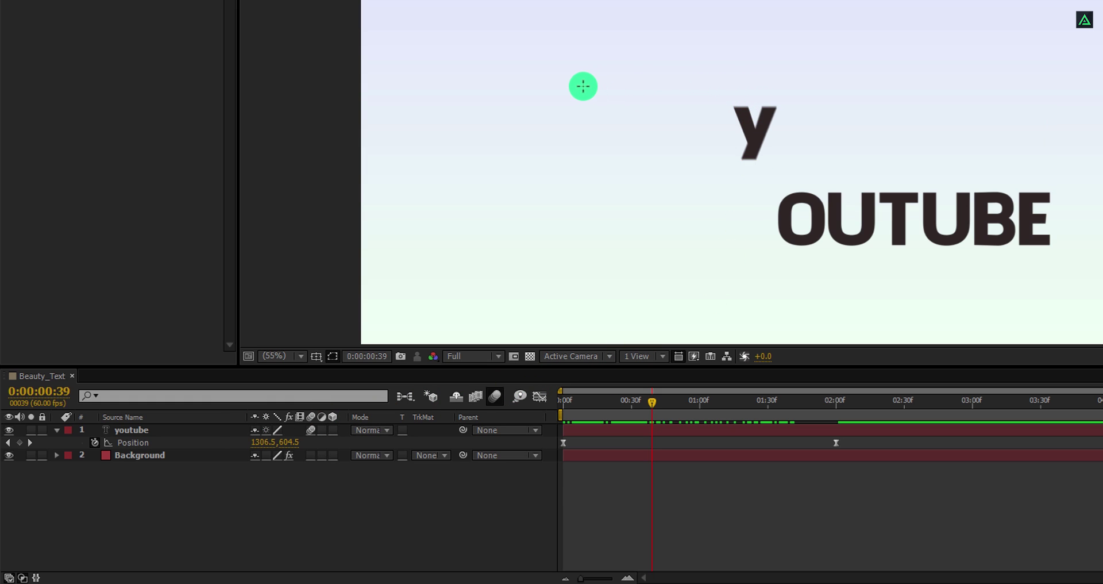
mouse_move(583, 86)
mouse_down()
mouse_move(667, 147)
mouse_move(842, 168)
mouse_move(1024, 164)
mouse_up()
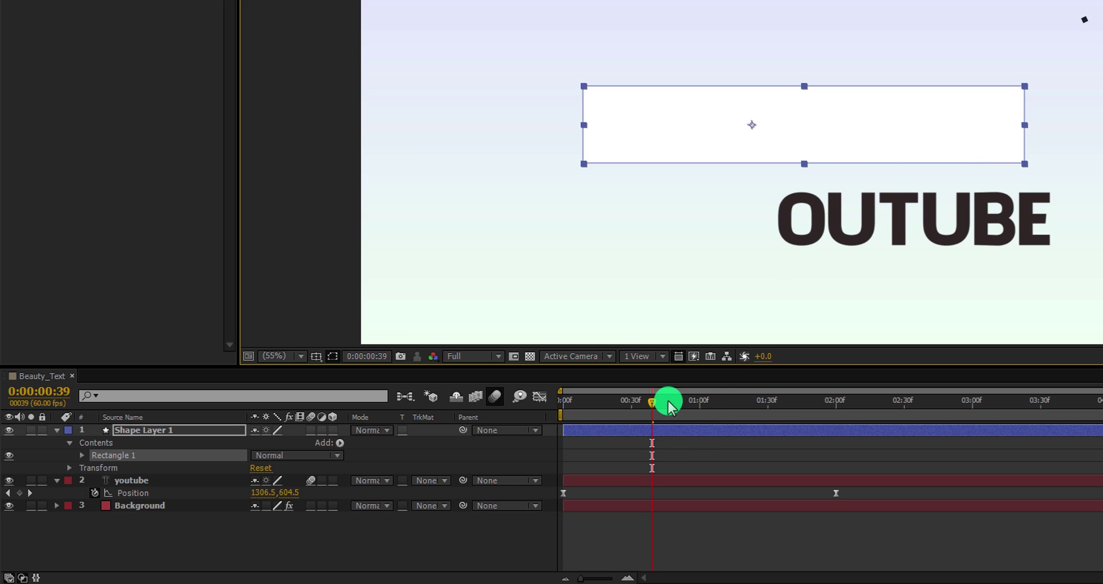
drag(655, 403, 843, 422)
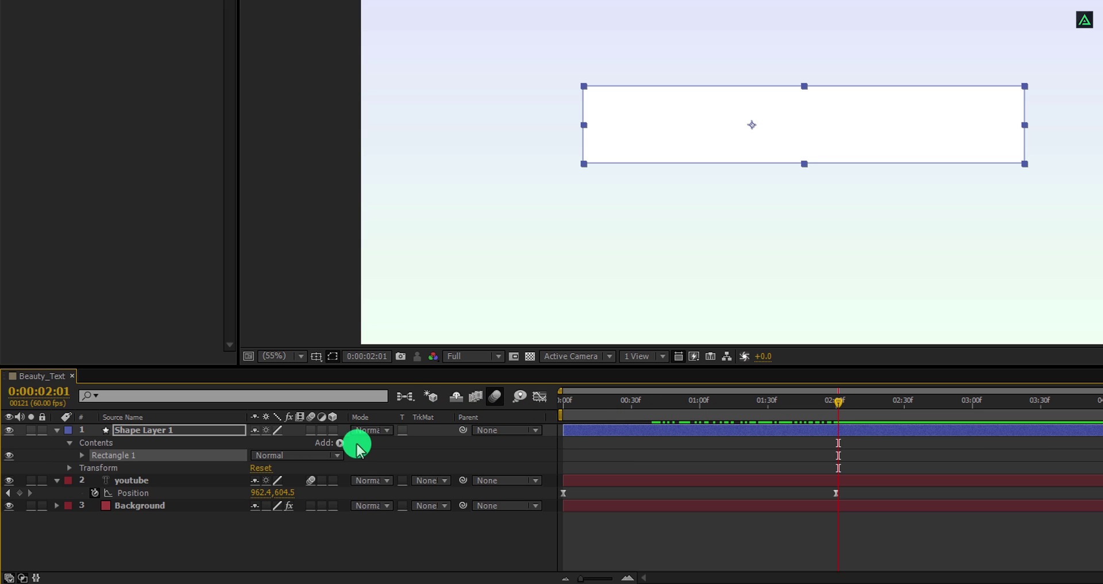
Set youtube's track matte to Alpha Matte 'Shape Layer 1' and shift the rectangle left over the word.
click(430, 483)
click(449, 515)
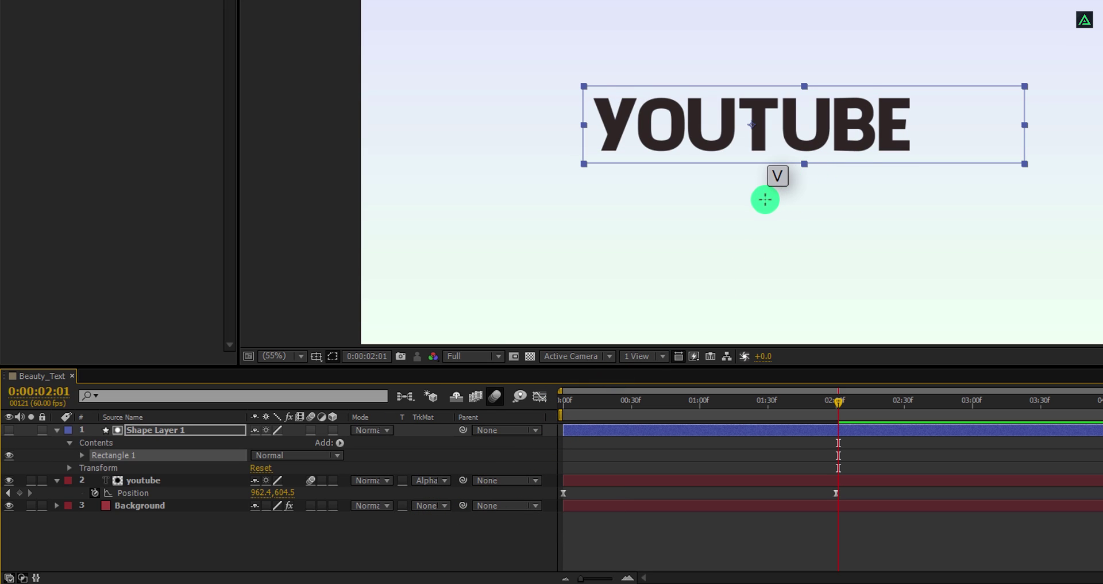
drag(810, 126, 767, 135)
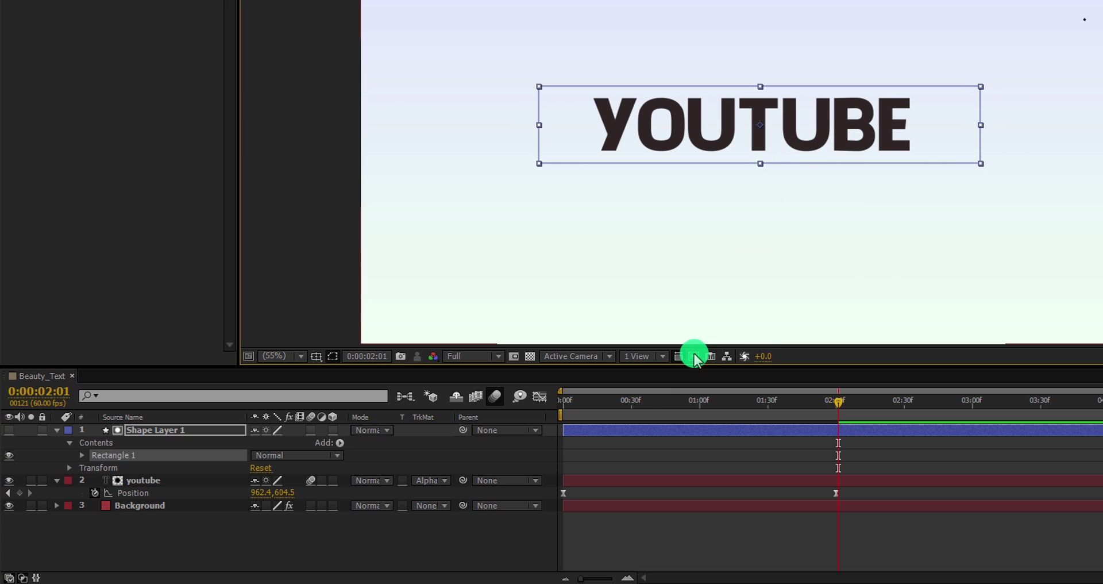
drag(635, 402, 831, 443)
click(332, 428)
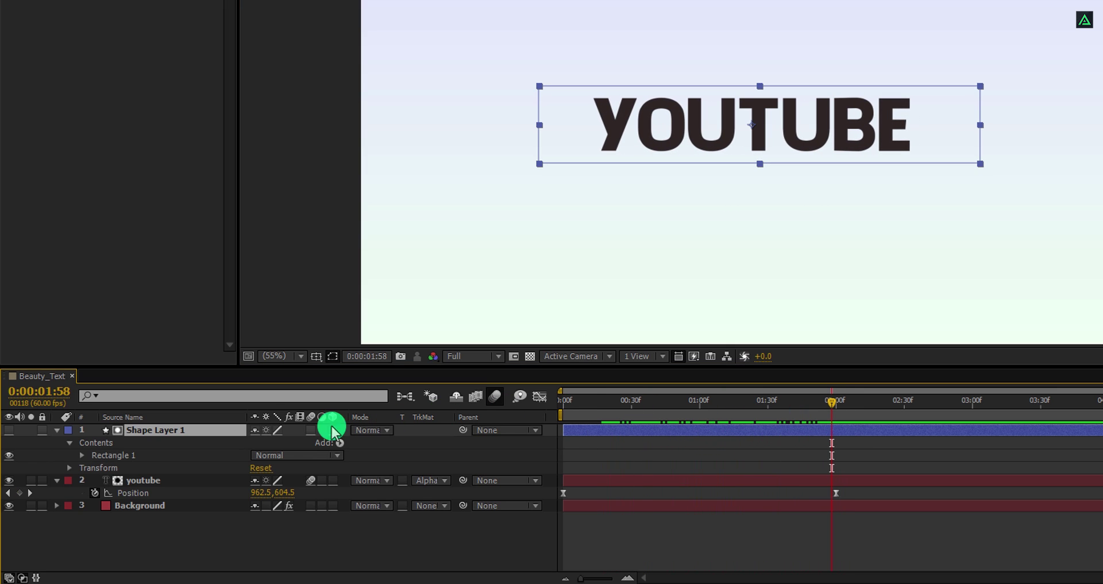
Add a Tracking animator to youtube and keyframe Tracking Amount from 0 to 24.
click(147, 480)
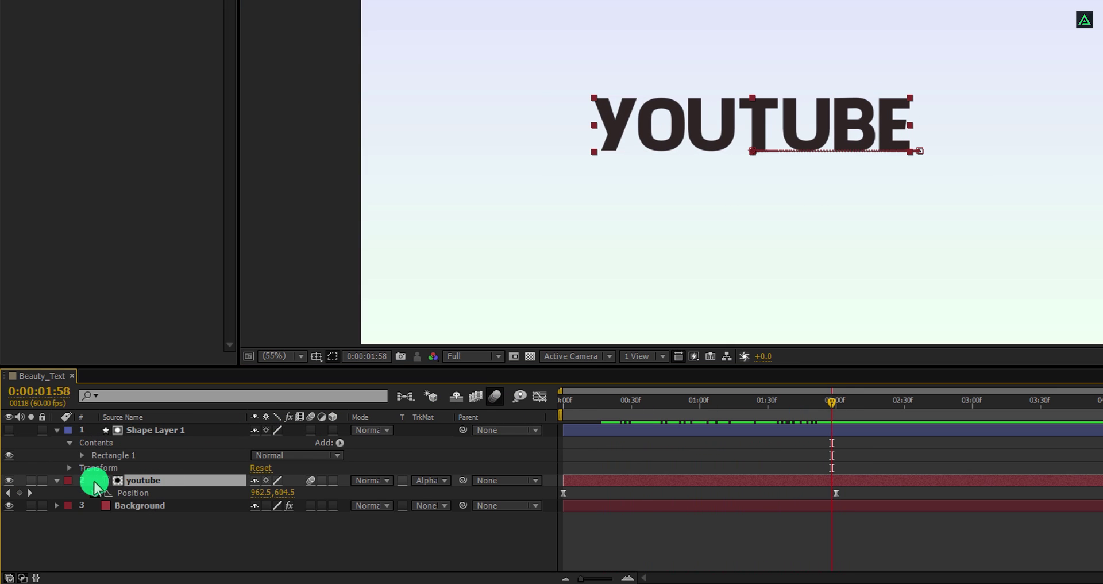
click(57, 480)
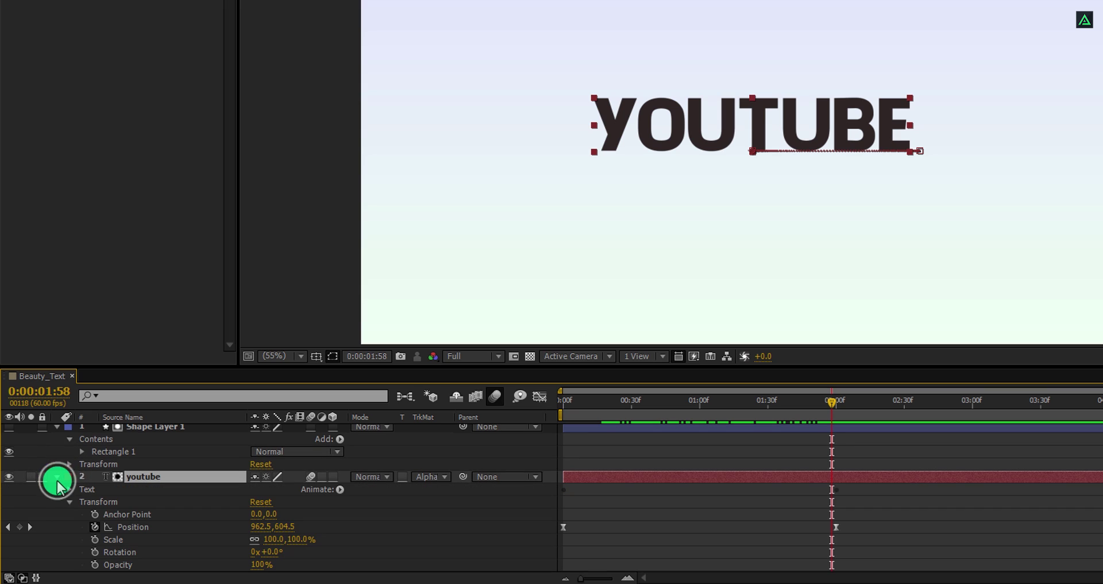
click(339, 489)
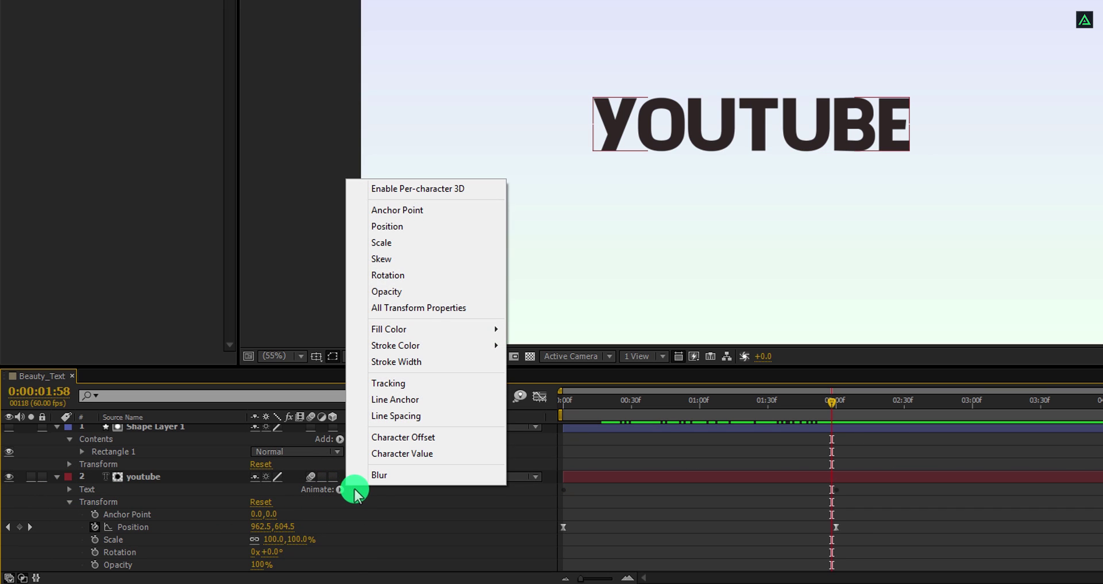
click(442, 389)
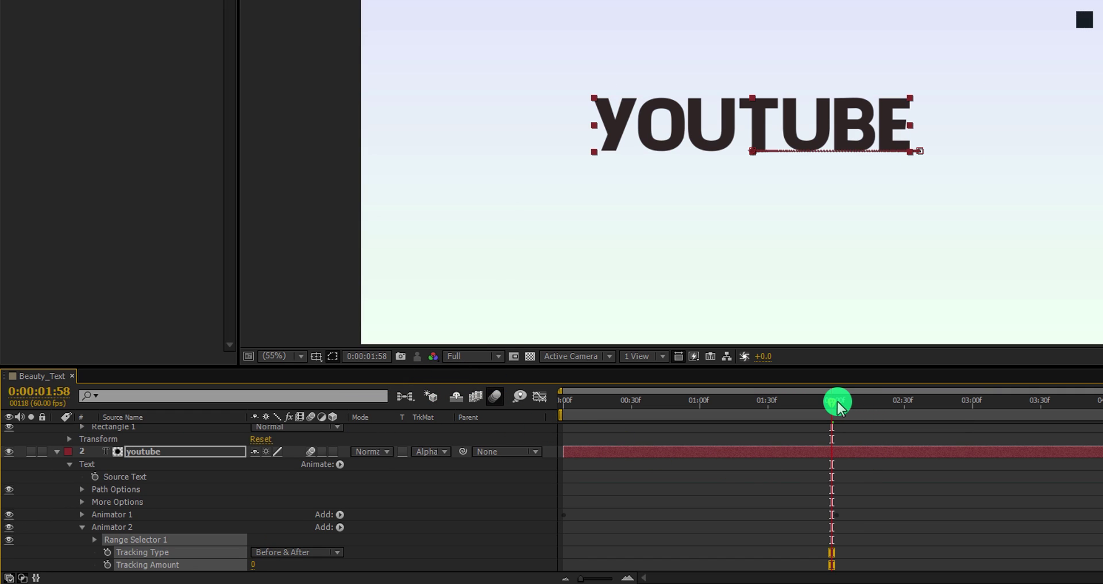
click(106, 565)
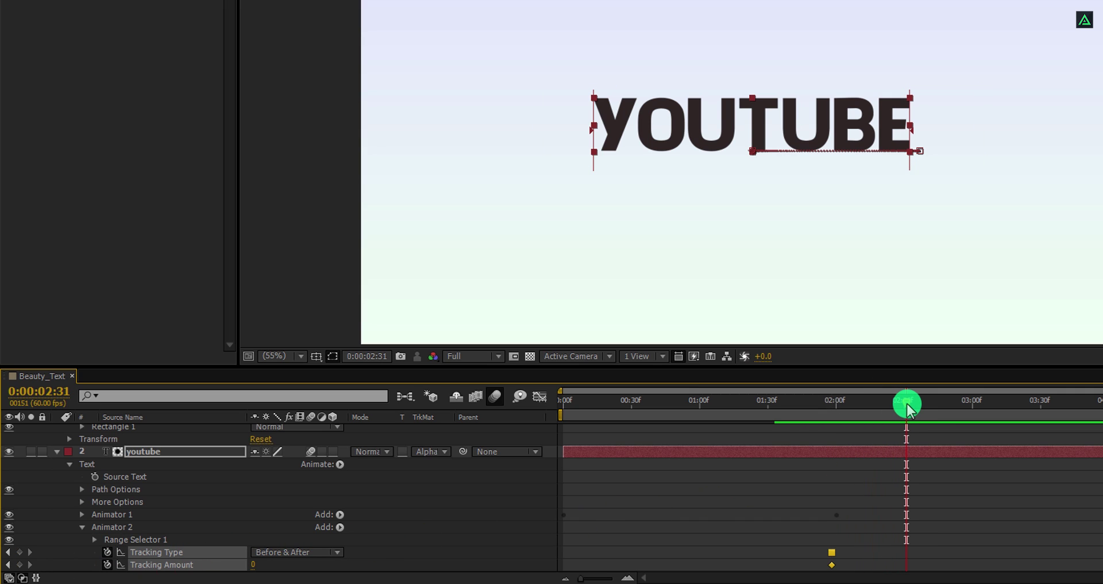
drag(251, 566, 266, 562)
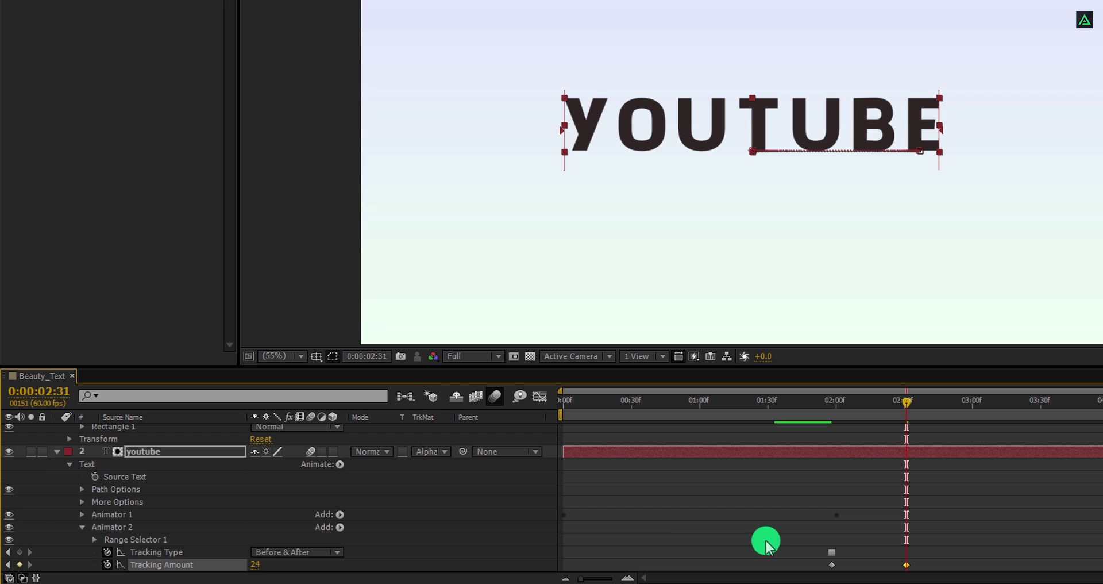
drag(765, 542, 769, 457)
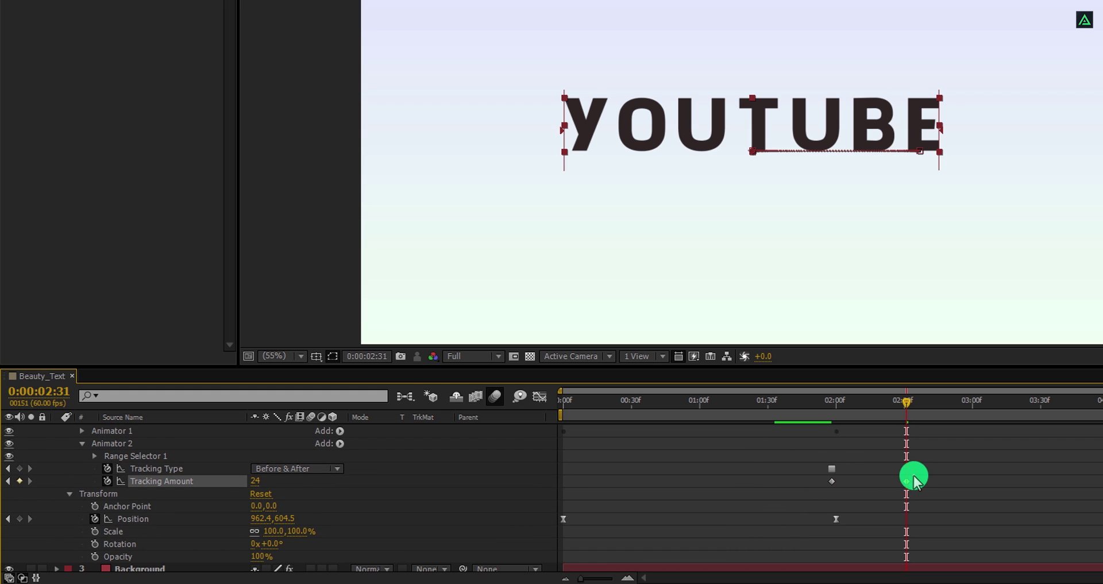
Apply Easy Ease to the Tracking Amount keyframes and inspect them in the speed graph.
right_click(832, 481)
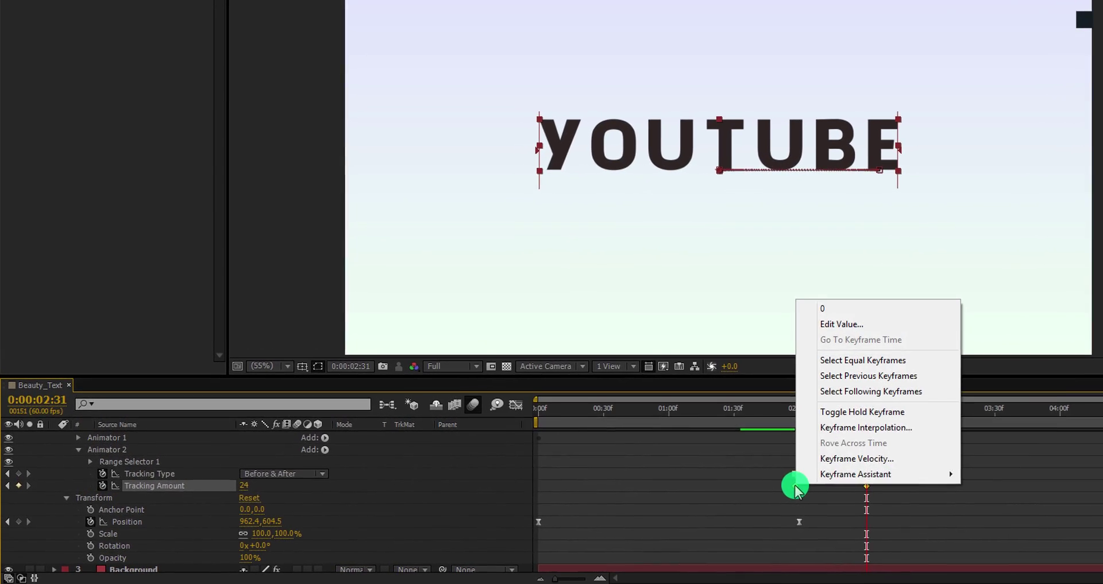
mouse_move(907, 473)
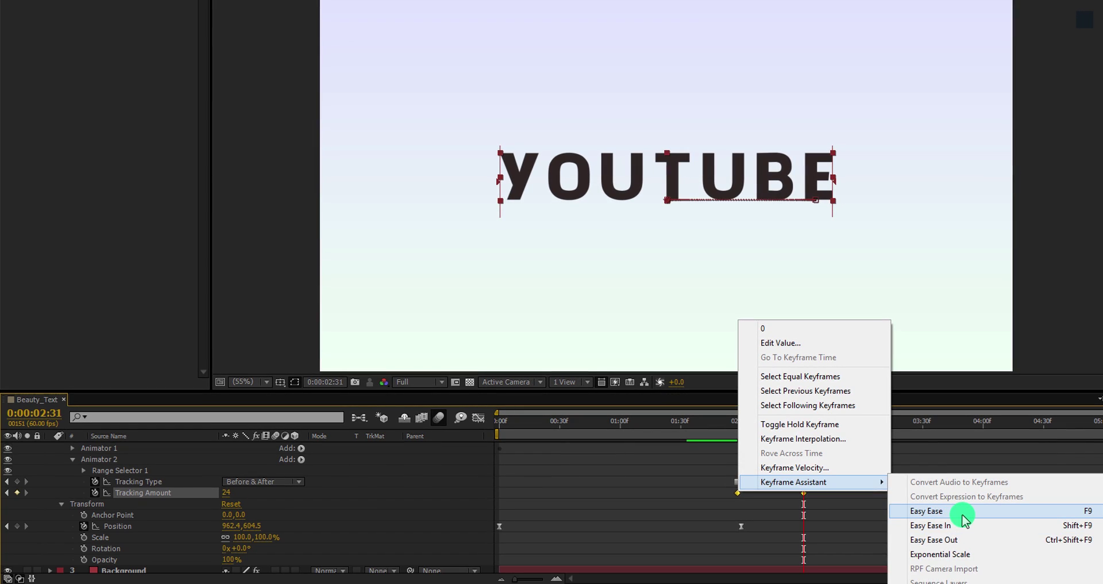
click(926, 510)
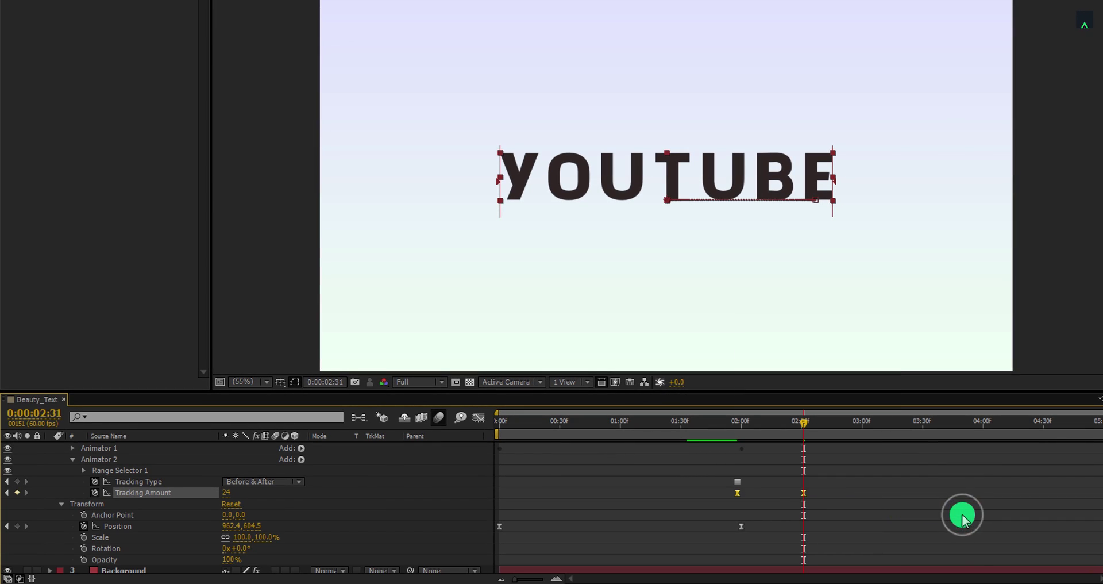
click(479, 418)
drag(744, 537, 764, 527)
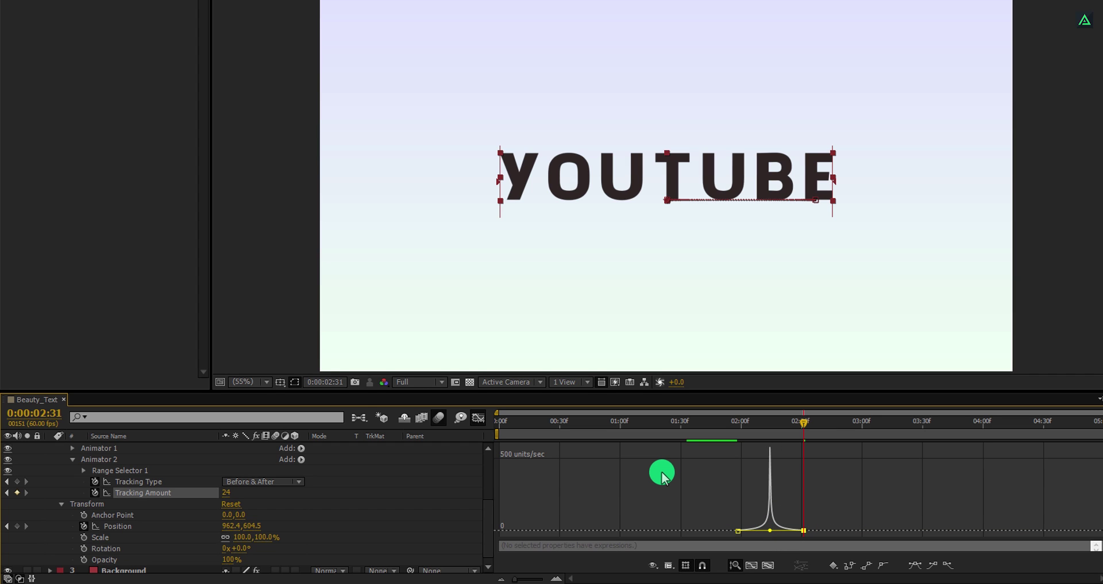
Return to the layer keyframe view and play the tracking animation from the start.
click(478, 417)
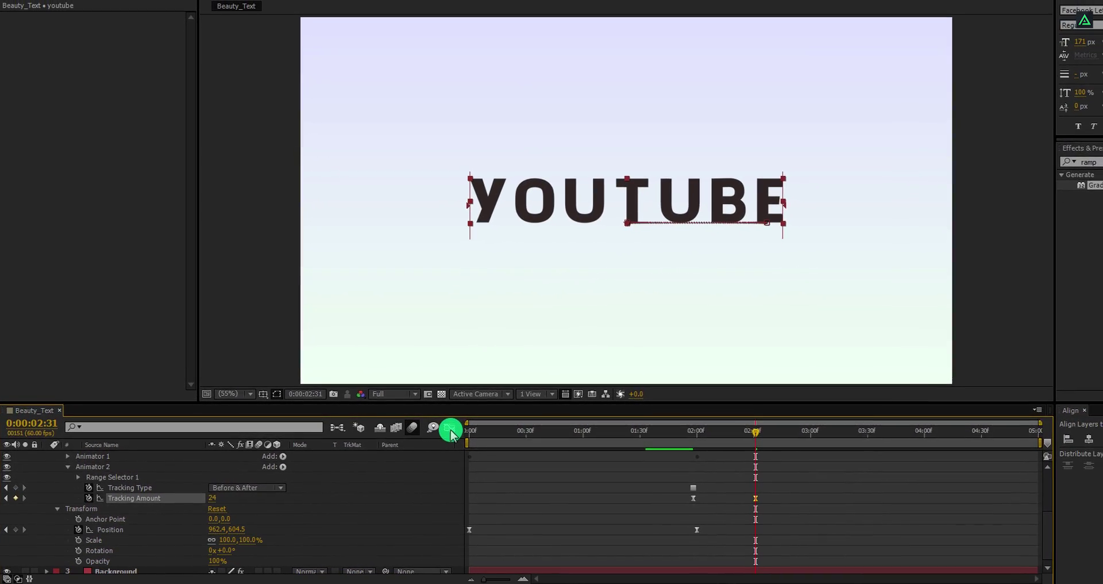
drag(469, 431, 730, 476)
key(space)
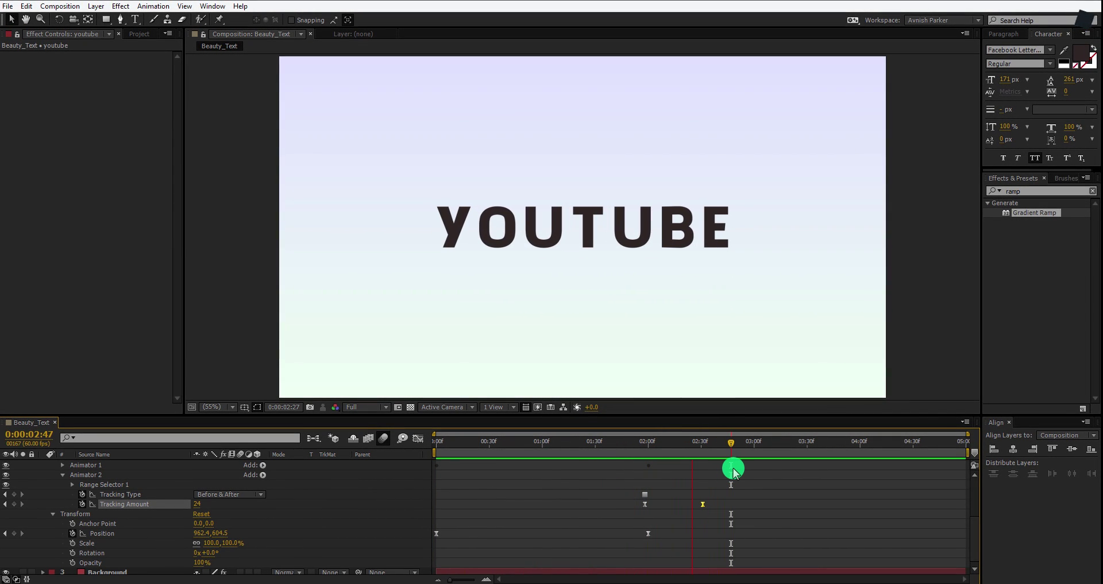
Stop the preview and collapse the youtube and Shape Layer 1 properties.
click(732, 471)
scroll(309, 492, up, 5)
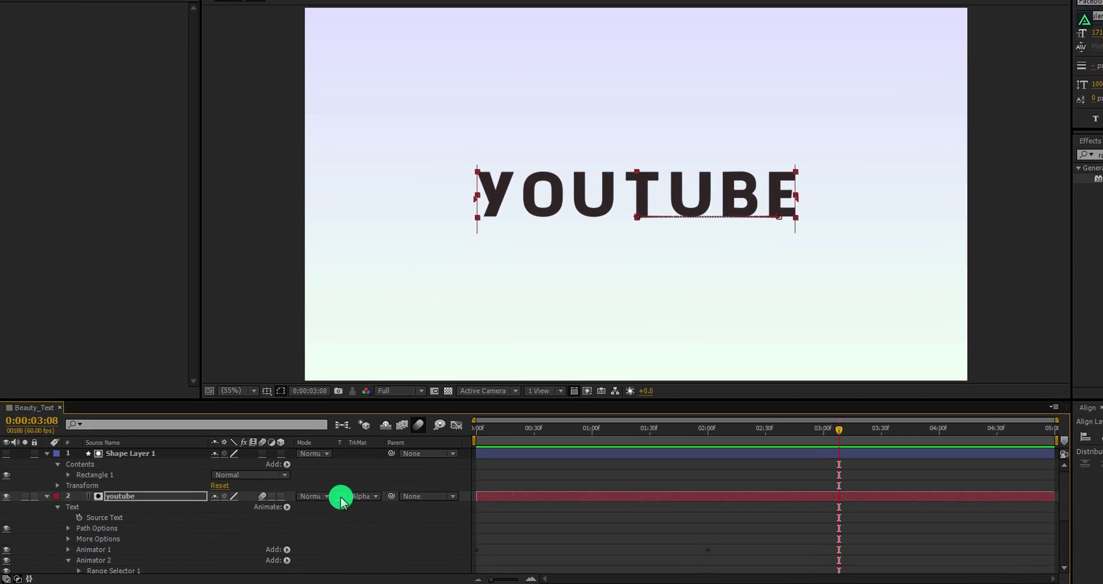
key(Return)
click(51, 487)
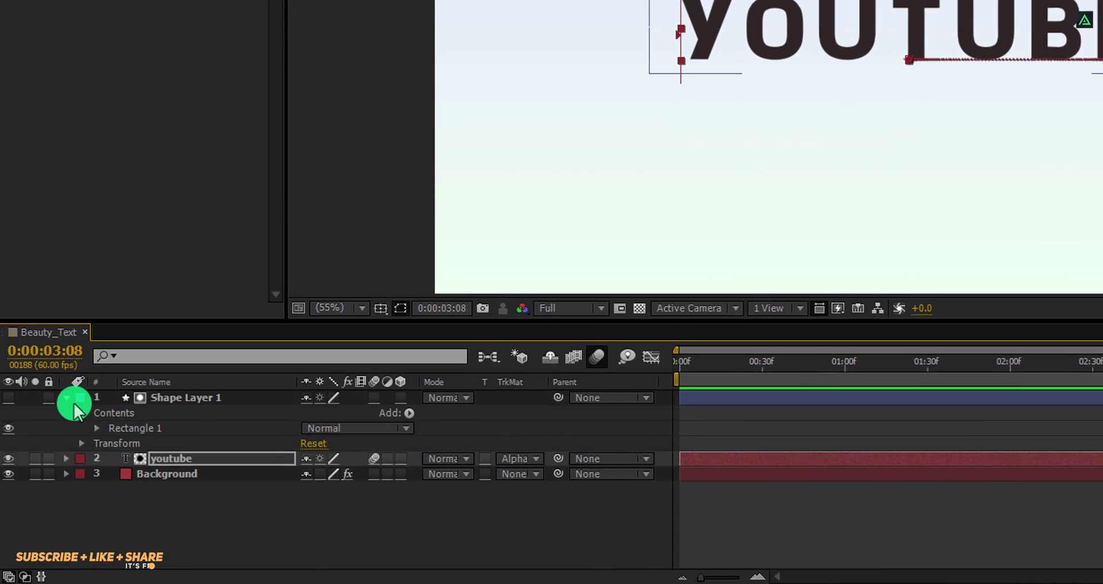
click(66, 393)
Pre-compose Shape Layer 1 and youtube into a new composition named Text_001.
click(167, 389)
shift+click(178, 411)
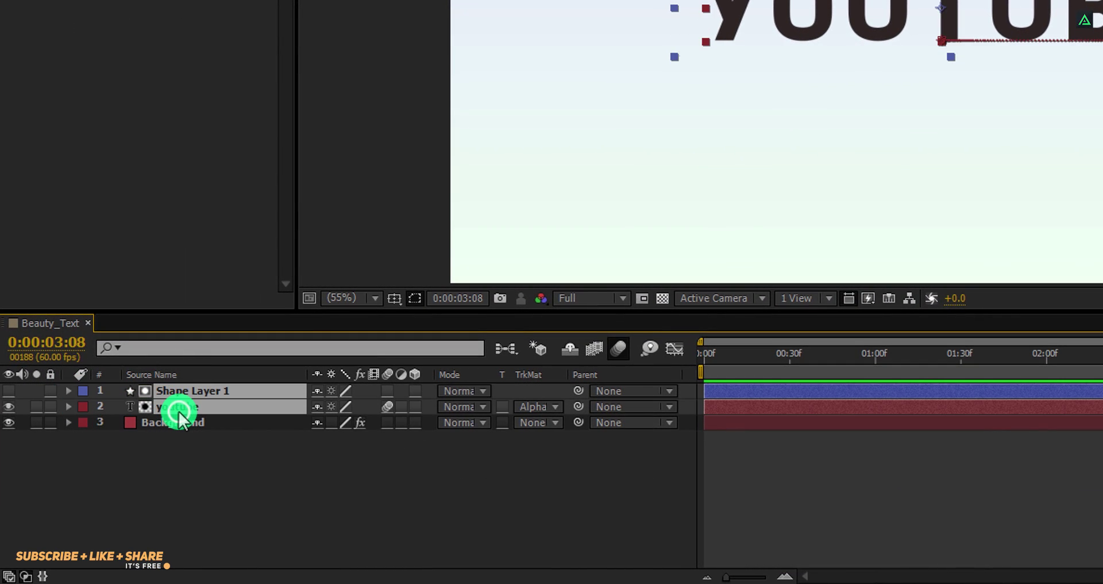
right_click(178, 409)
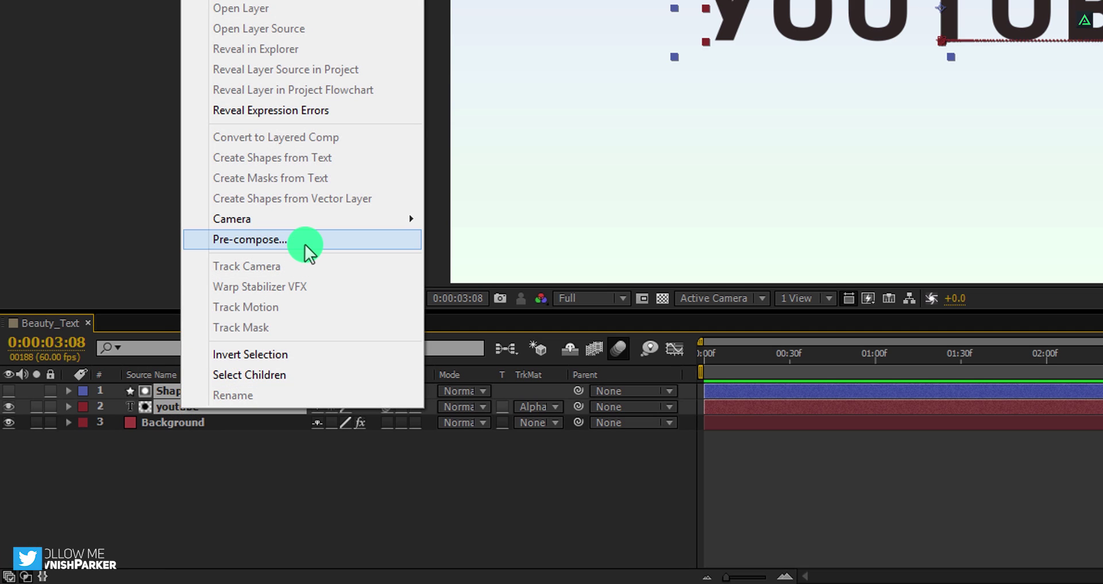
click(304, 240)
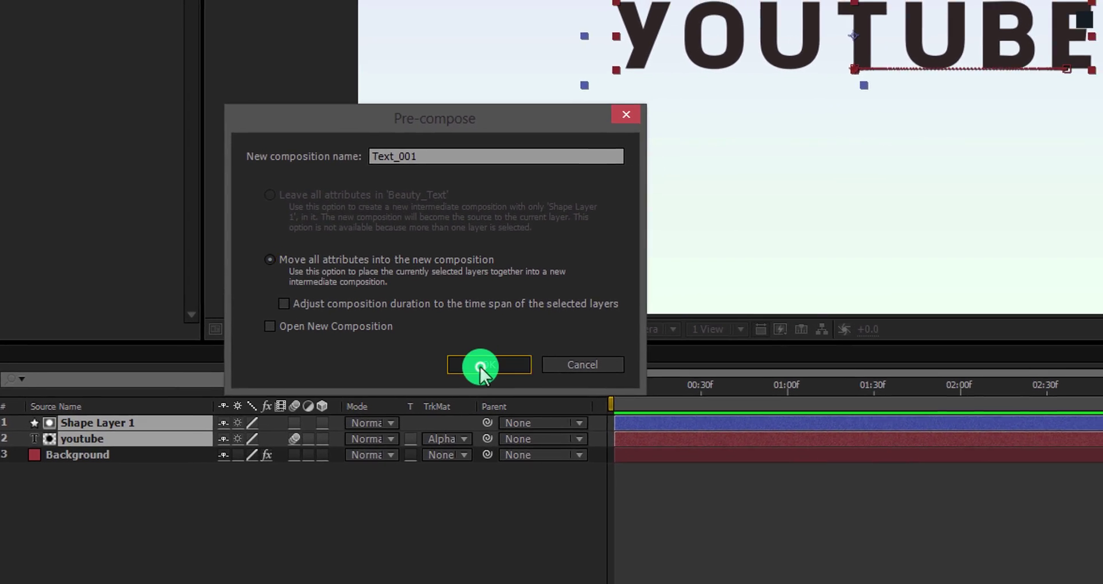
click(580, 333)
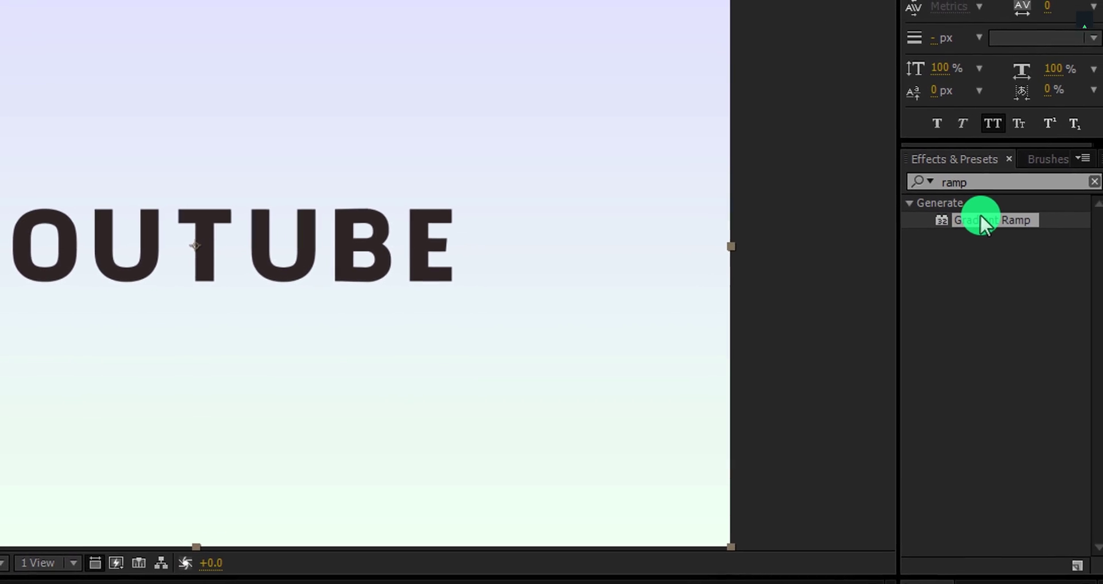
Apply Gradient Ramp to Text_001 with a bright cyan start colour and blue end colour.
double_click(975, 220)
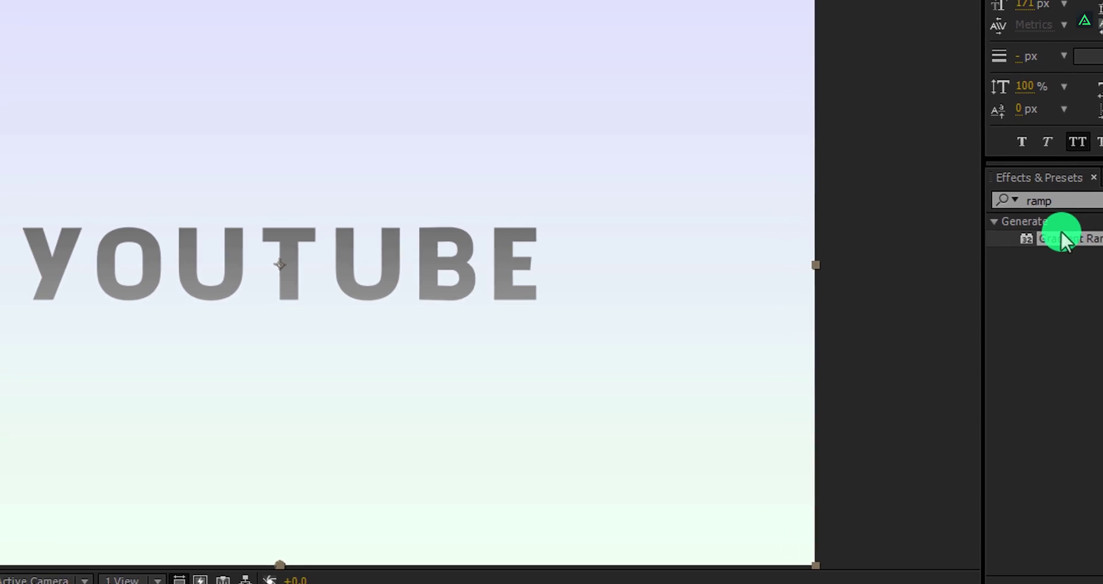
click(164, 128)
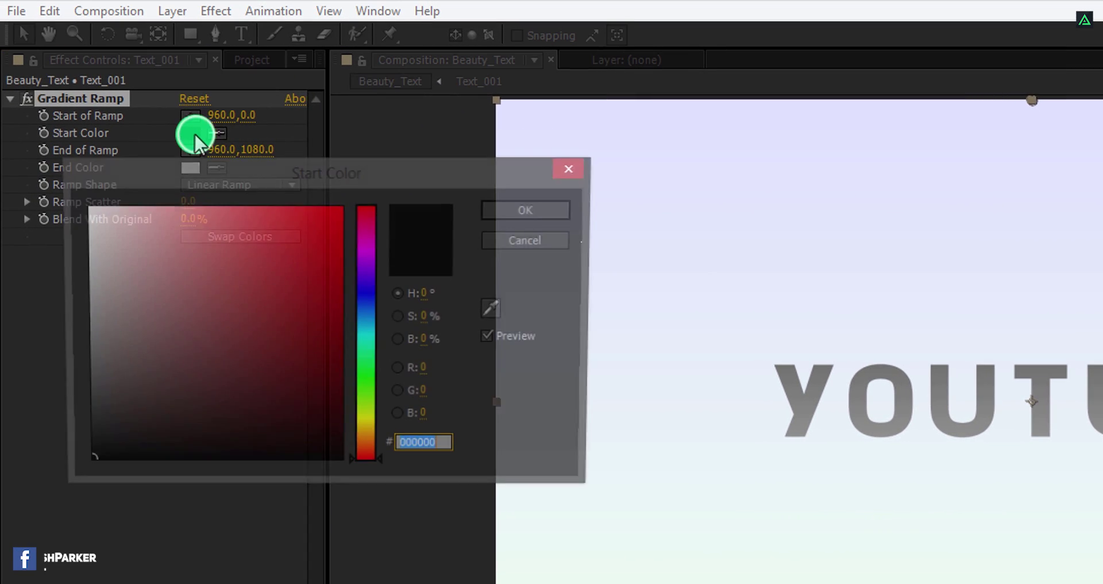
click(366, 332)
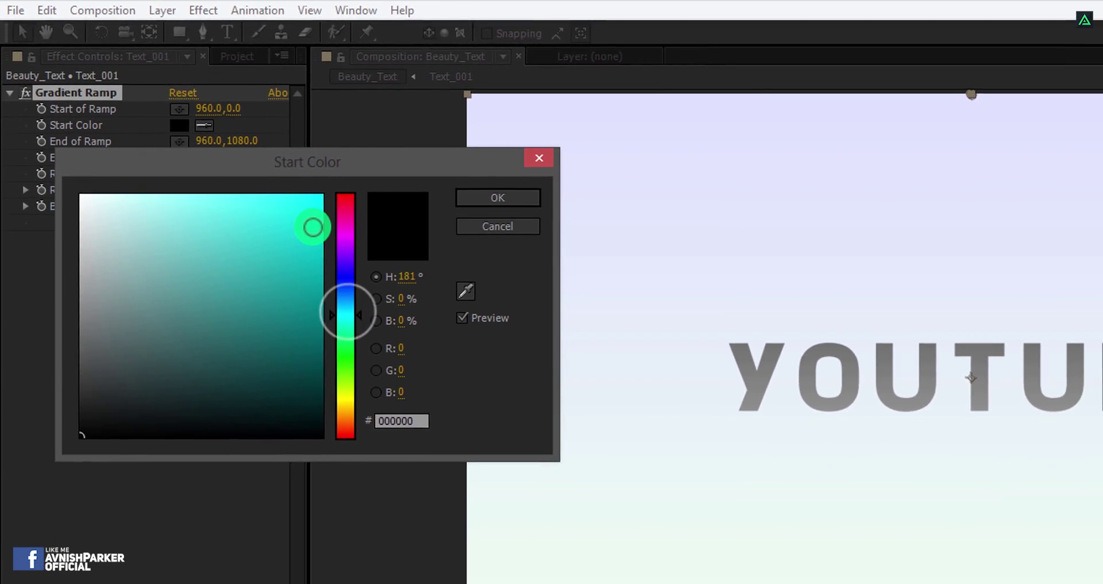
click(332, 228)
click(463, 184)
click(167, 146)
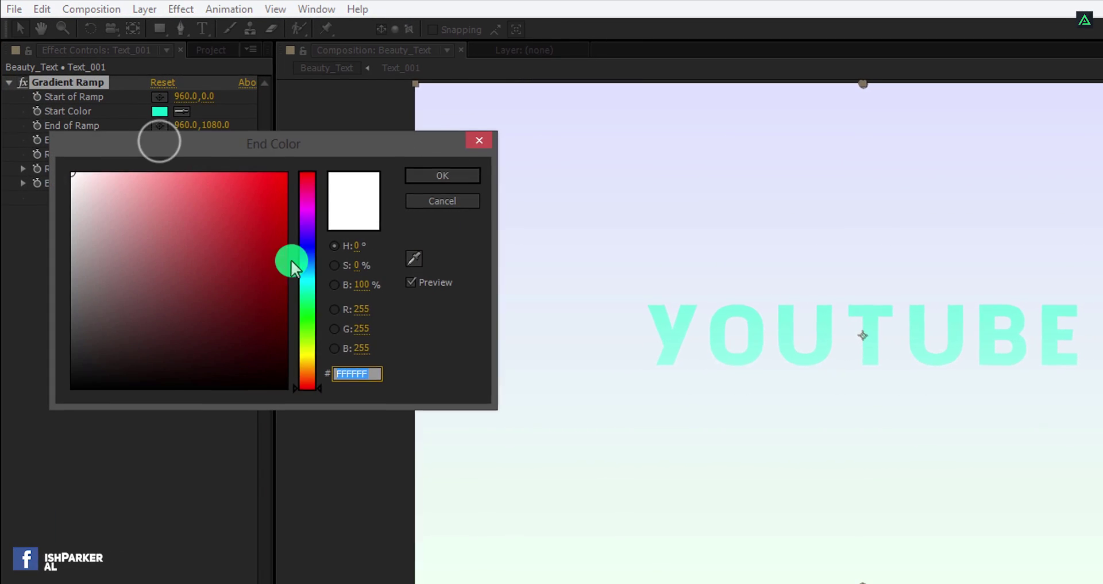
click(322, 272)
click(260, 181)
click(434, 172)
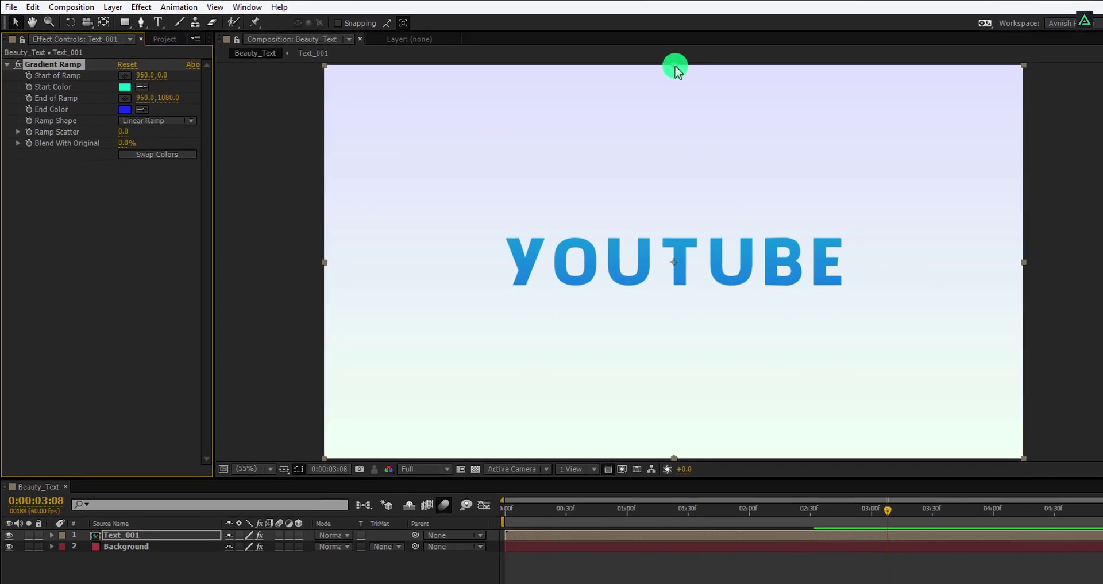
Place the ramp start left and end right of the text, lightening the end blue.
drag(847, 82, 594, 306)
drag(622, 422, 813, 272)
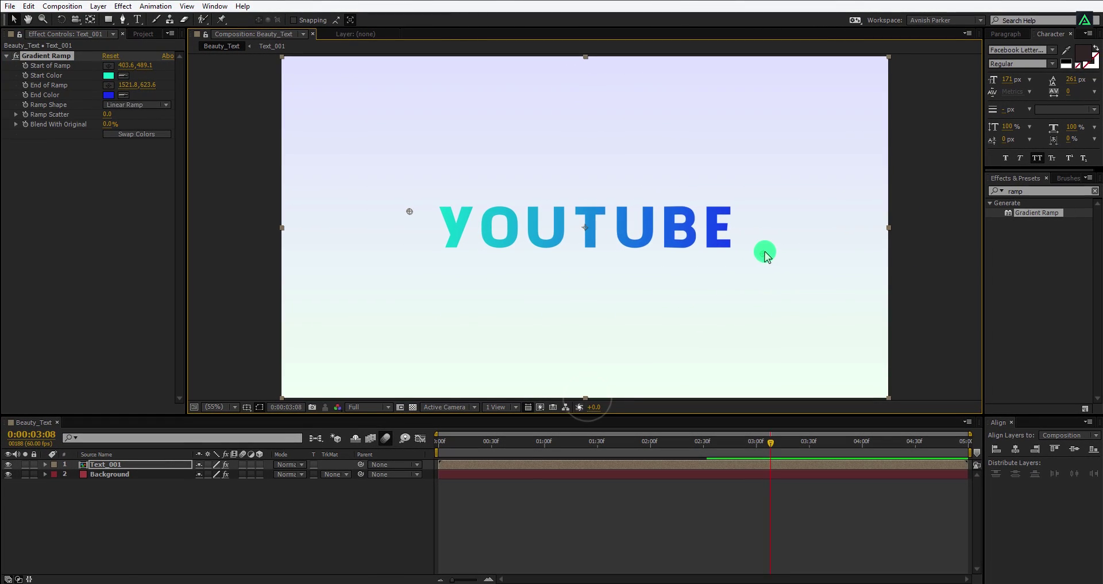
click(115, 96)
click(208, 172)
click(275, 124)
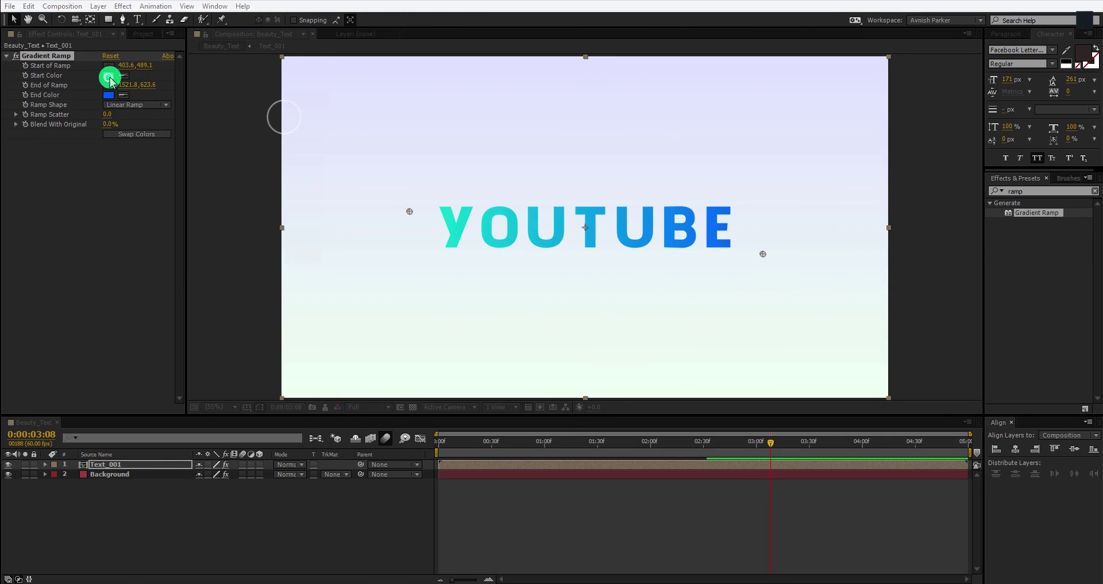
click(108, 76)
click(285, 120)
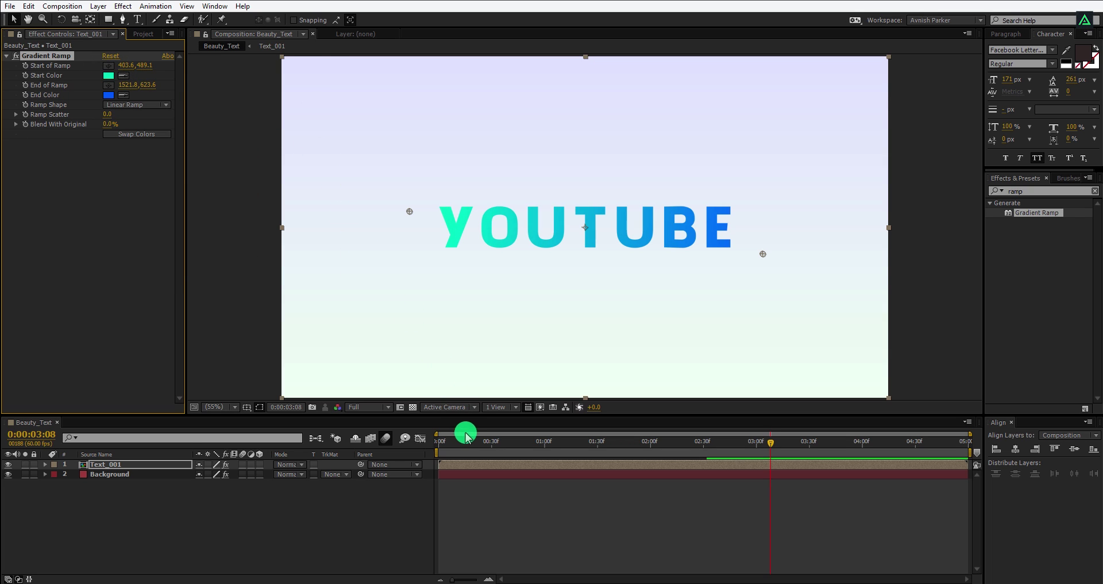
drag(466, 438, 461, 447)
drag(528, 454, 655, 448)
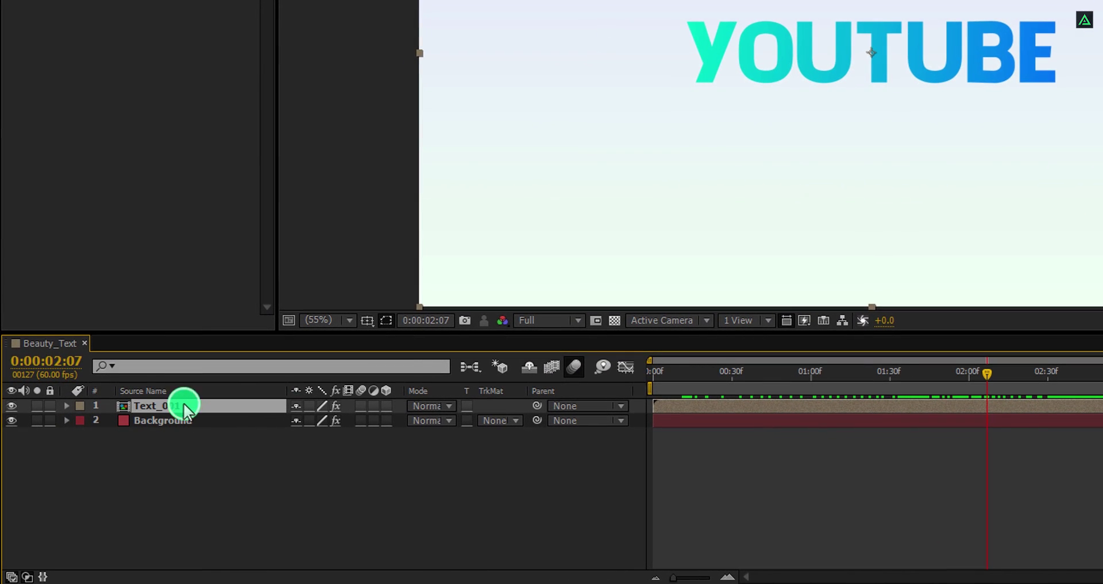
Duplicate Text_001, rename the lower copy Text_001_Shadow, and search effects for 'fast blu'.
key(ctrl+d)
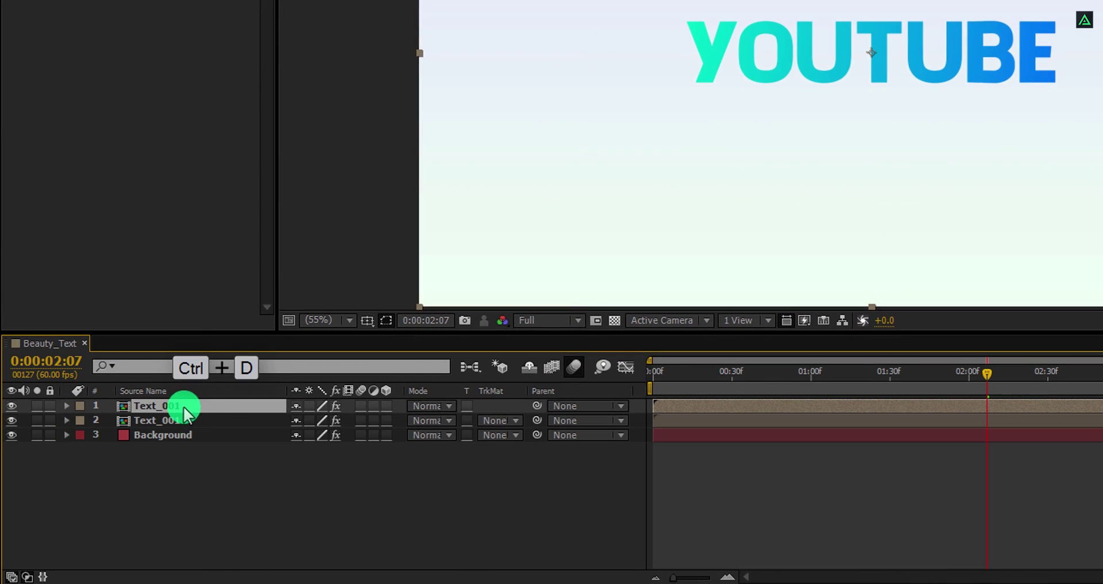
click(188, 423)
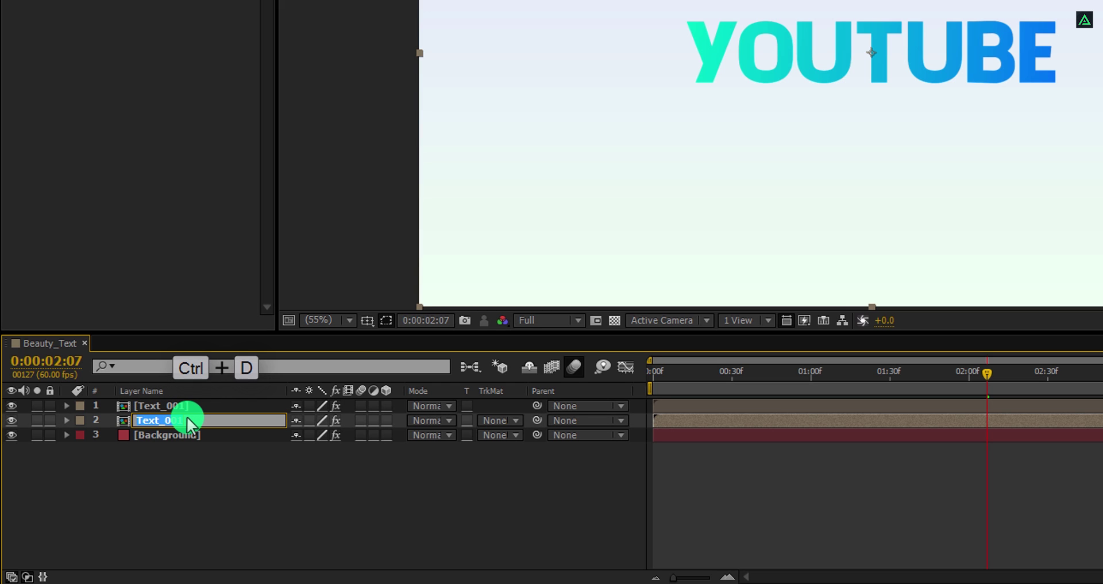
text(_Shadow)
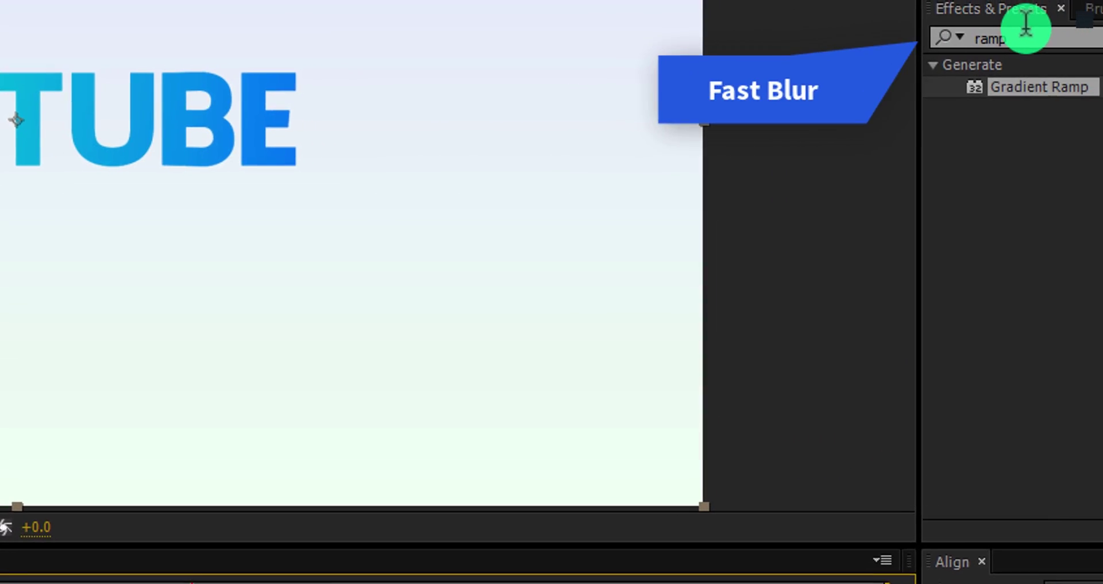
double_click(934, 42)
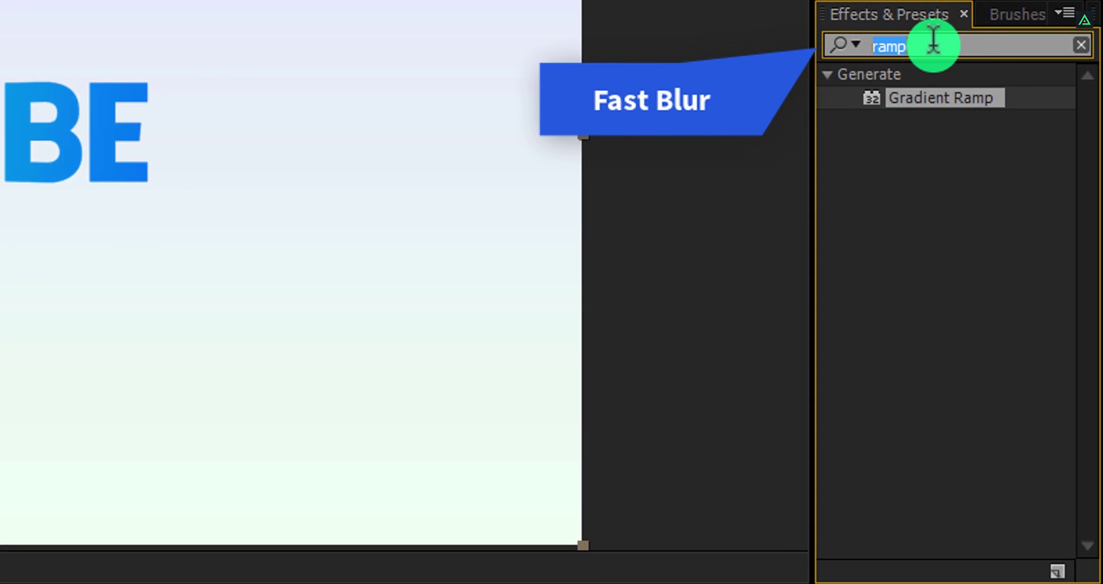
text(fast b)
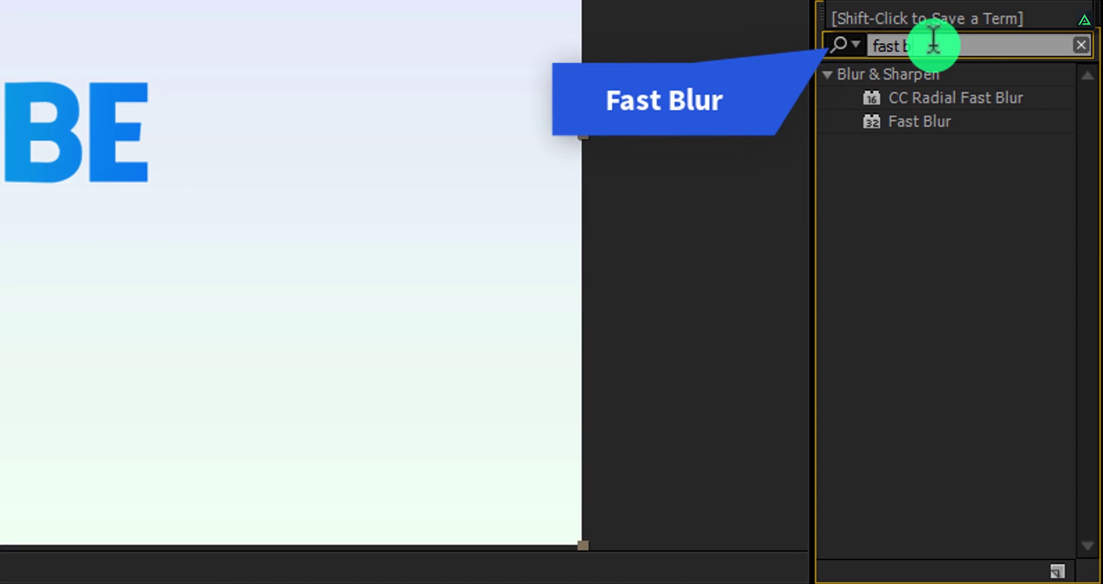
text(lu)
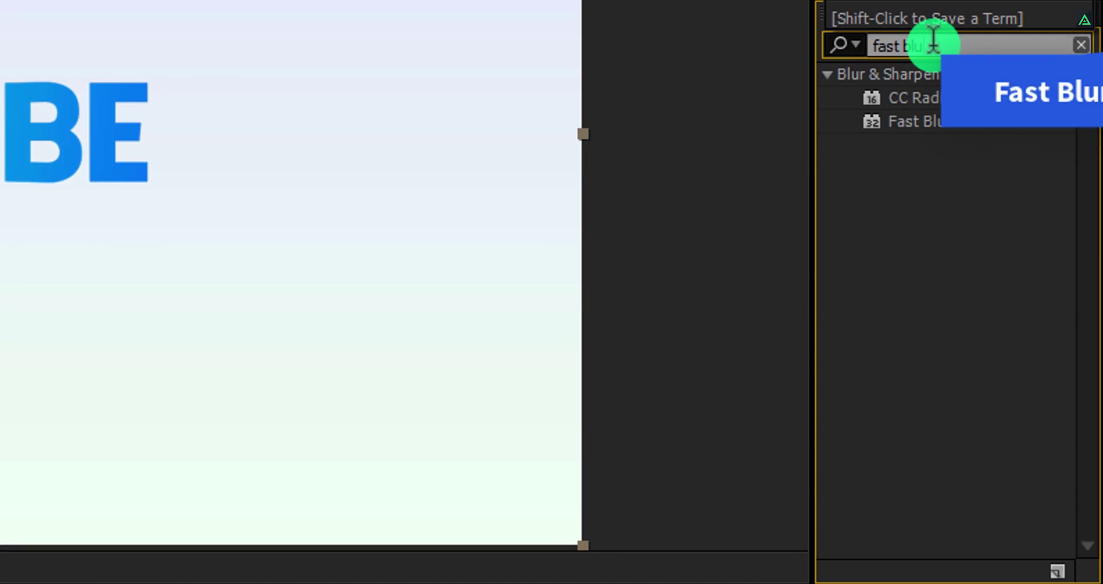
Give Text_001_Shadow Fast Blur at 153, shift it down below the text, and set Opacity to 49%.
click(908, 115)
drag(1011, 151, 277, 123)
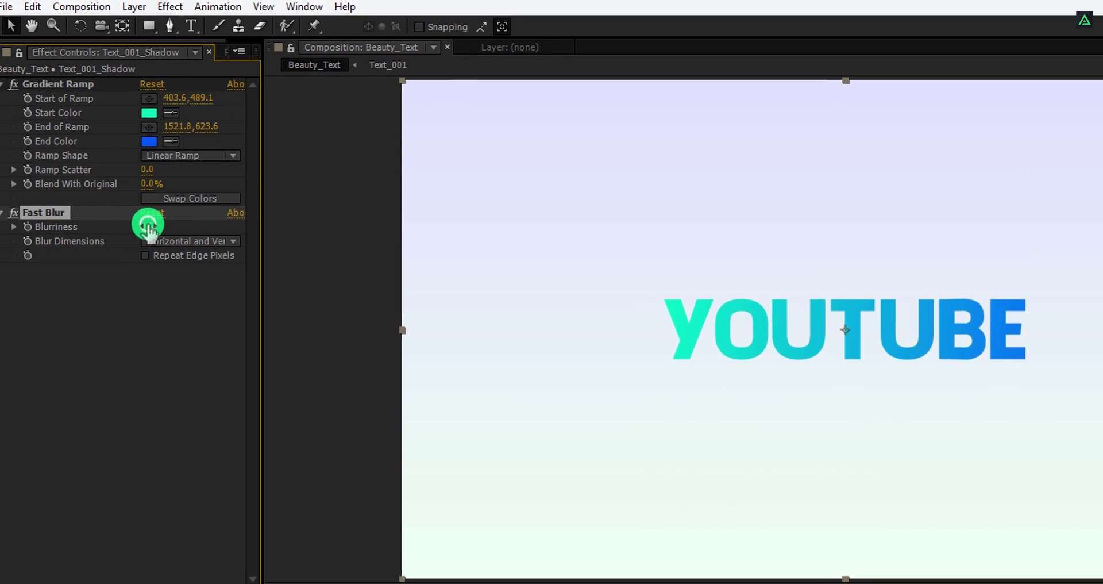
drag(148, 226, 253, 224)
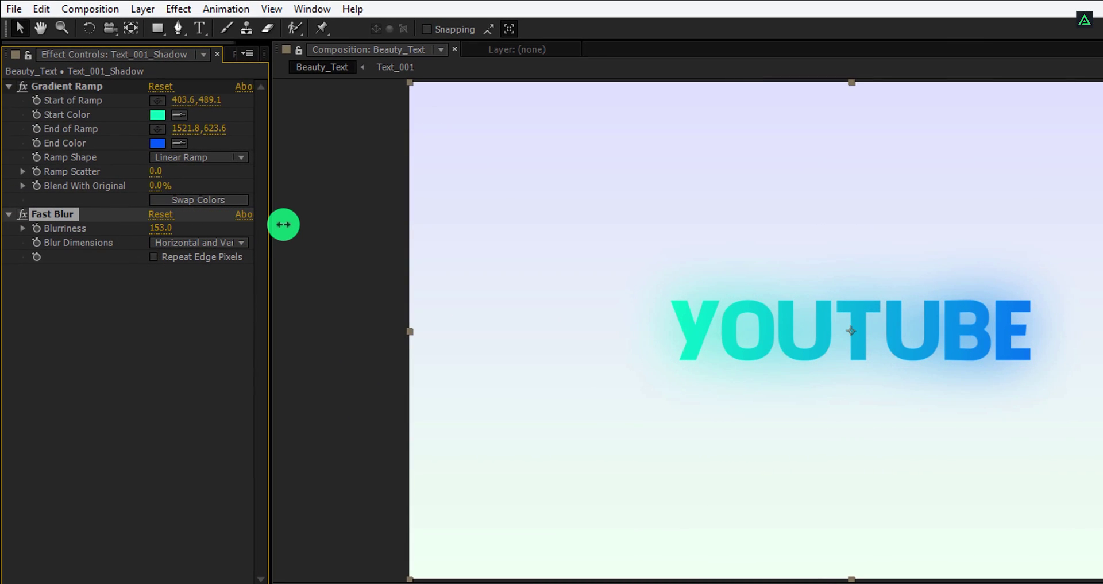
drag(872, 321, 872, 367)
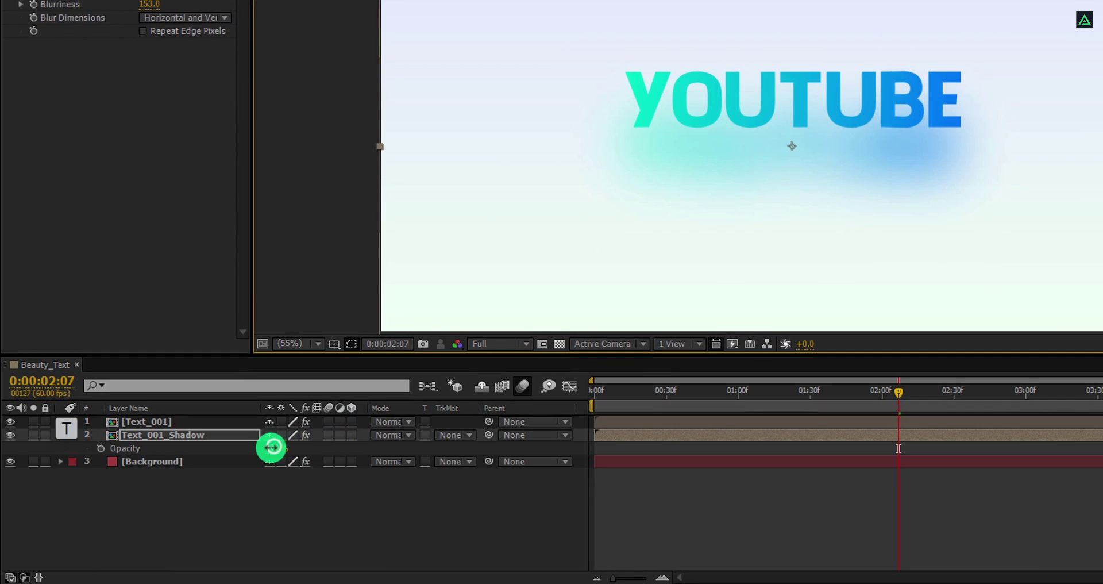
drag(273, 447, 240, 448)
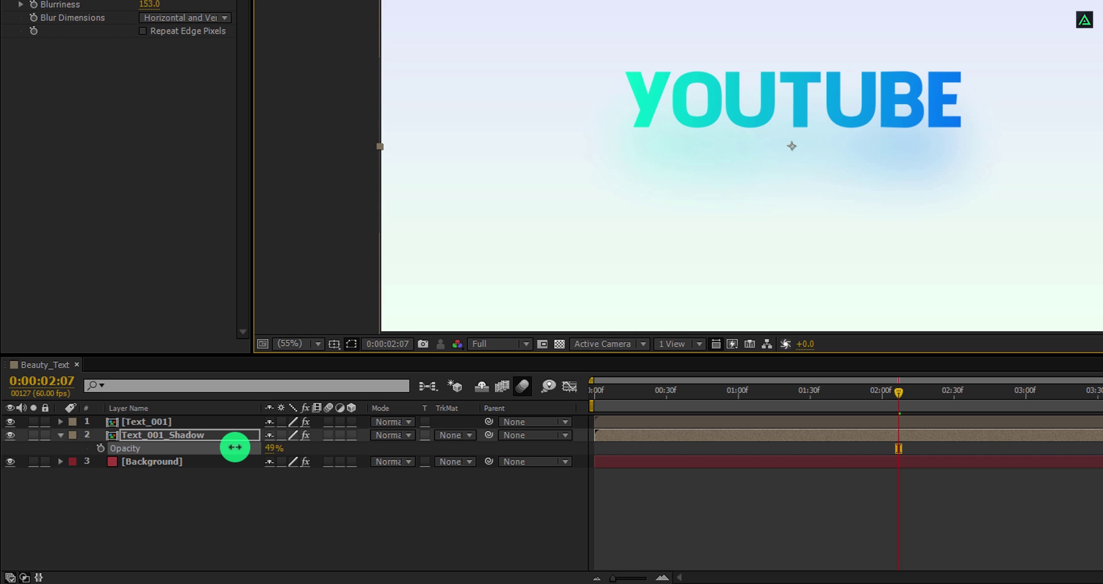